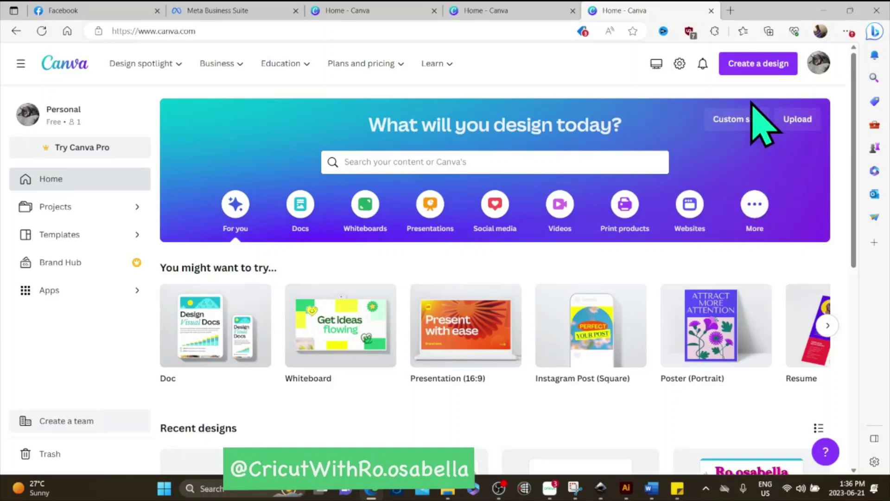
# Step: Set a custom size in inches, 9.313 wide by 8.21 tall, and create the blank design
pyautogui.click(726, 116)
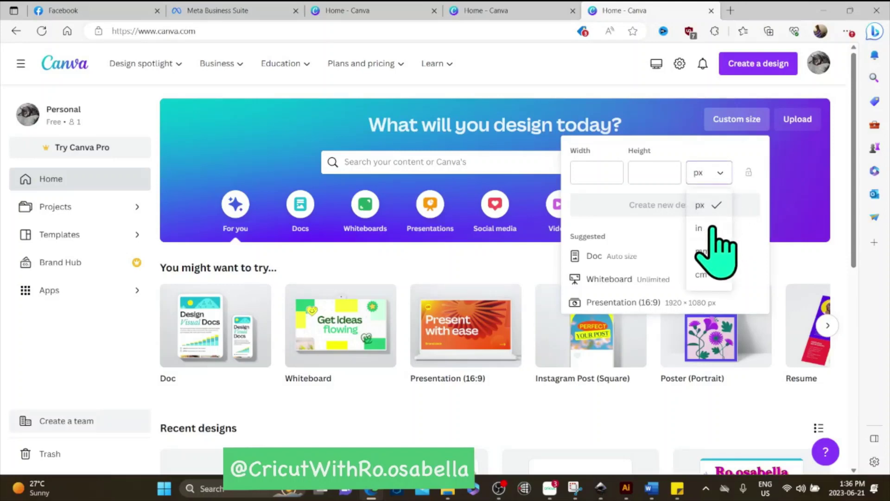
pyautogui.click(710, 228)
pyautogui.click(583, 171)
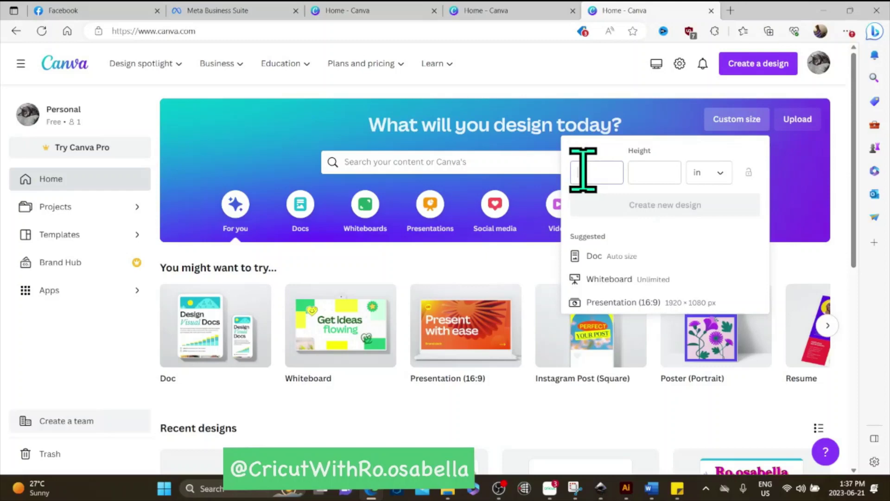
pyautogui.write('913')
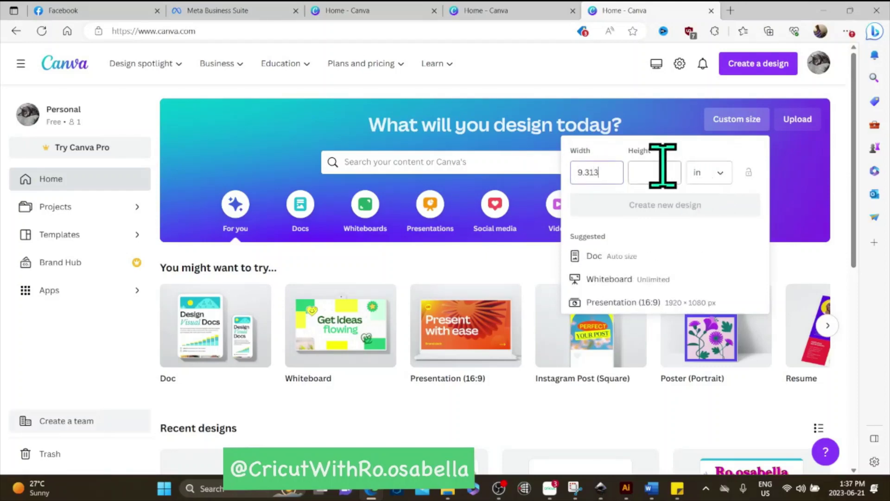
pyautogui.write('8.21')
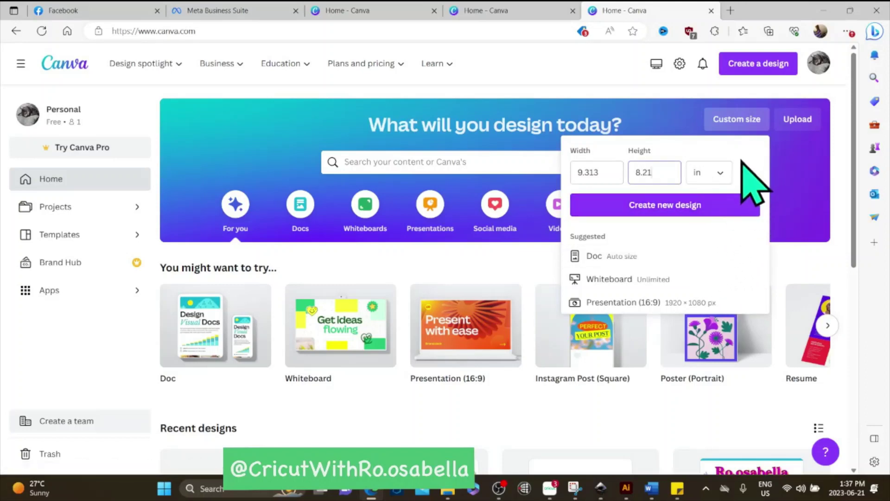
pyautogui.click(703, 205)
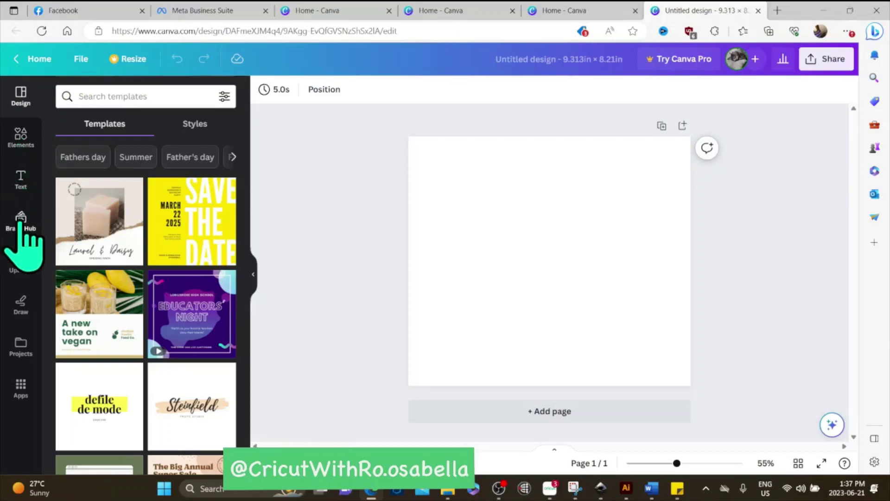
# Step: Add the 20oz tumbler guide image from Uploads to the page and dismiss the Faster media uploads card
pyautogui.click(20, 268)
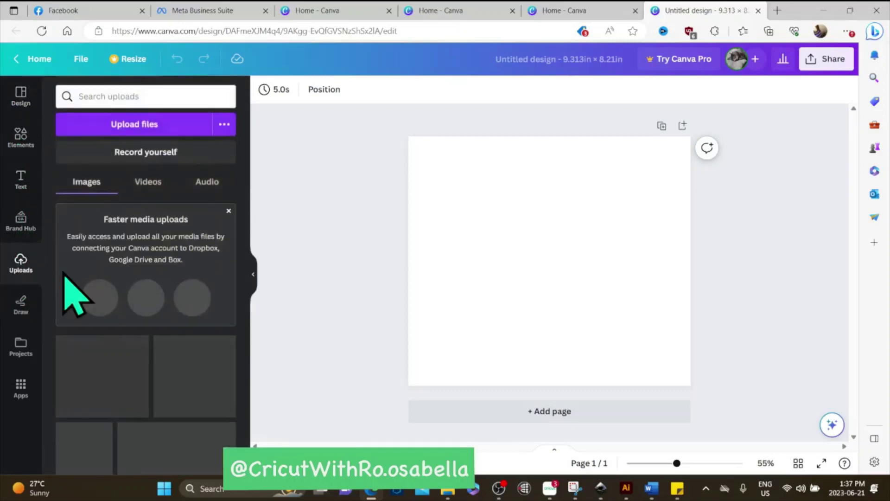
pyautogui.click(103, 370)
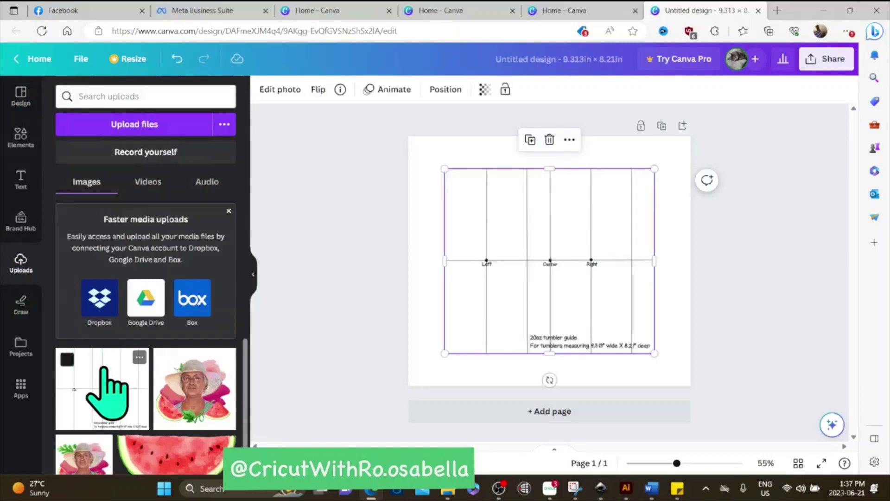
pyautogui.click(228, 211)
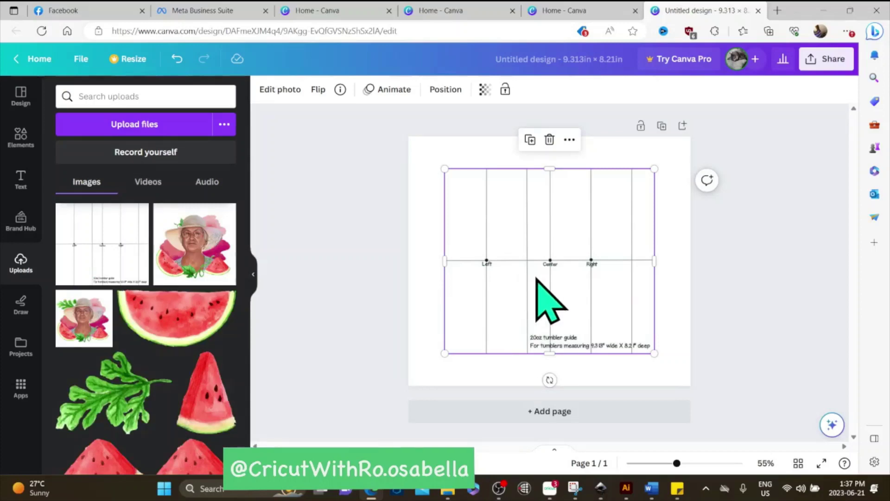
# Step: Align the tumbler guide to the page's top-left corner and enlarge it to fill the page edge to edge
pyautogui.moveTo(537, 278); pyautogui.dragTo(503, 247)
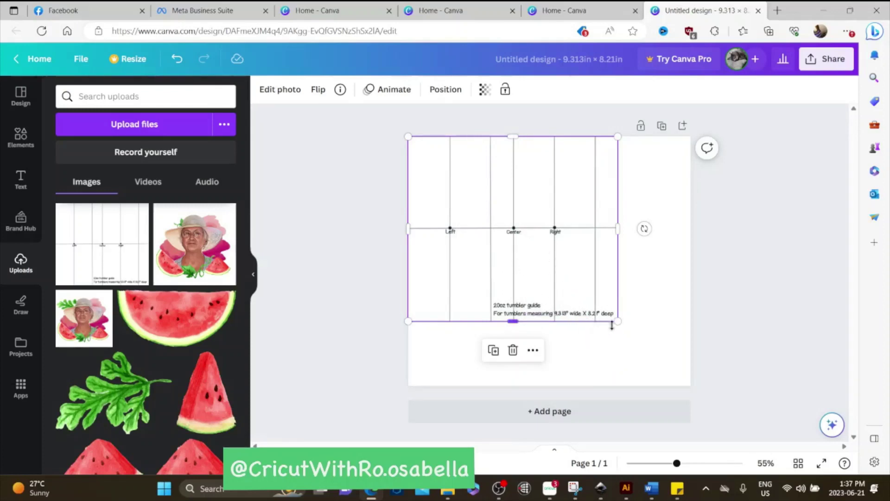
pyautogui.moveTo(617, 321); pyautogui.dragTo(678, 402)
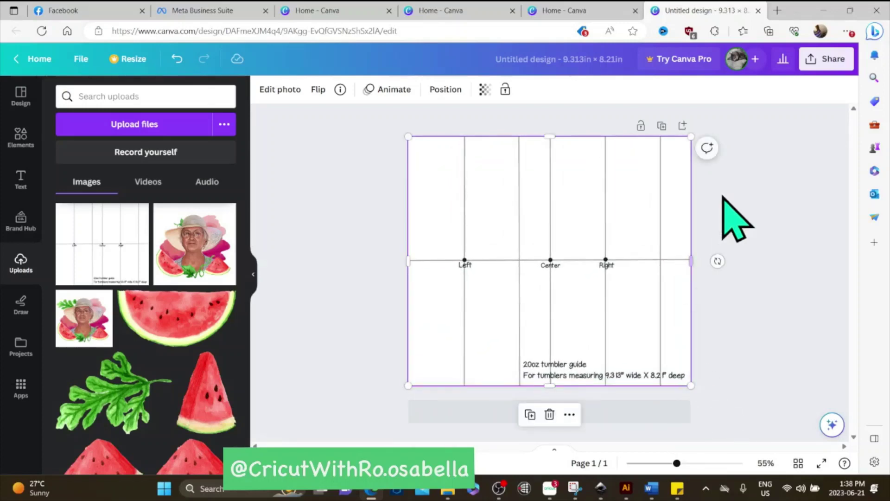
pyautogui.click(747, 314)
pyautogui.click(585, 178)
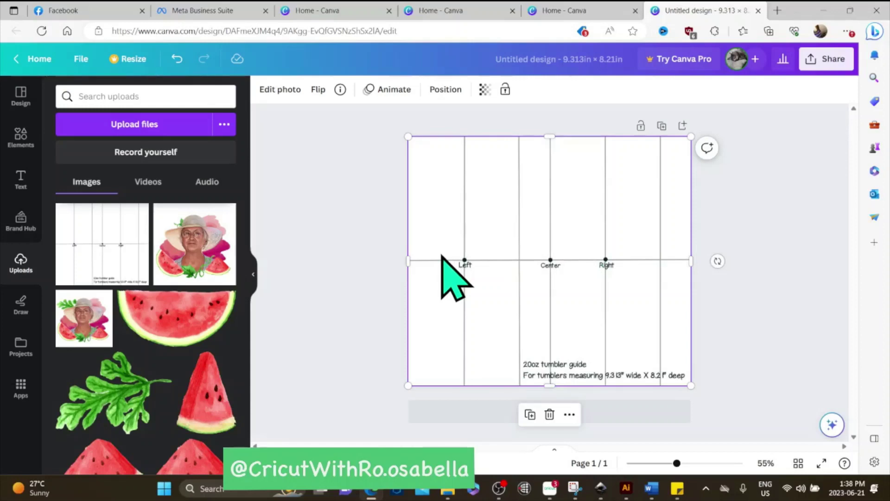
pyautogui.click(22, 138)
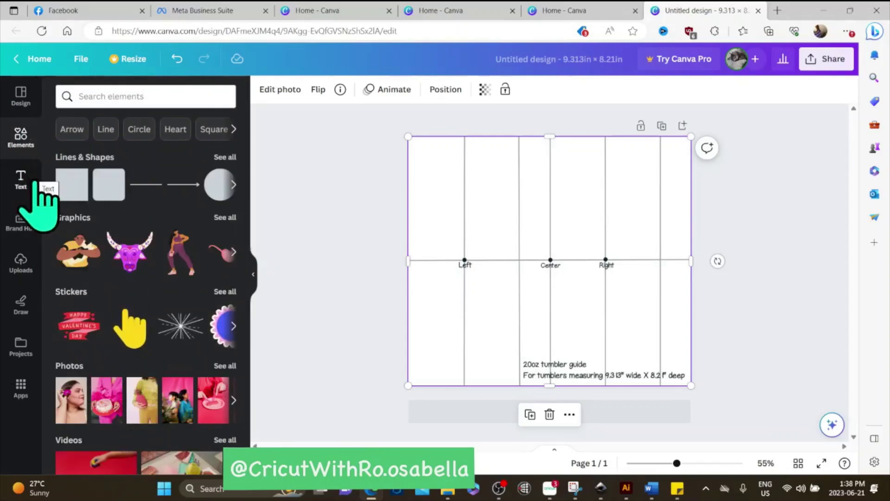
pyautogui.click(20, 266)
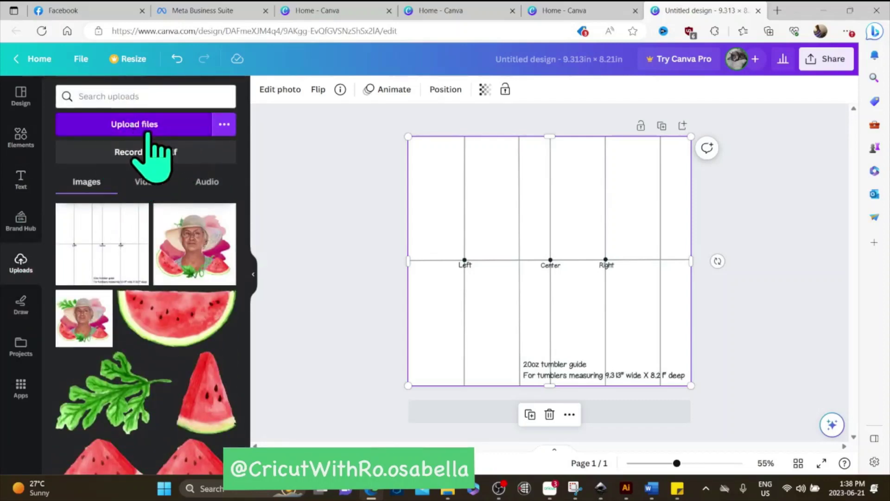
pyautogui.click(126, 123)
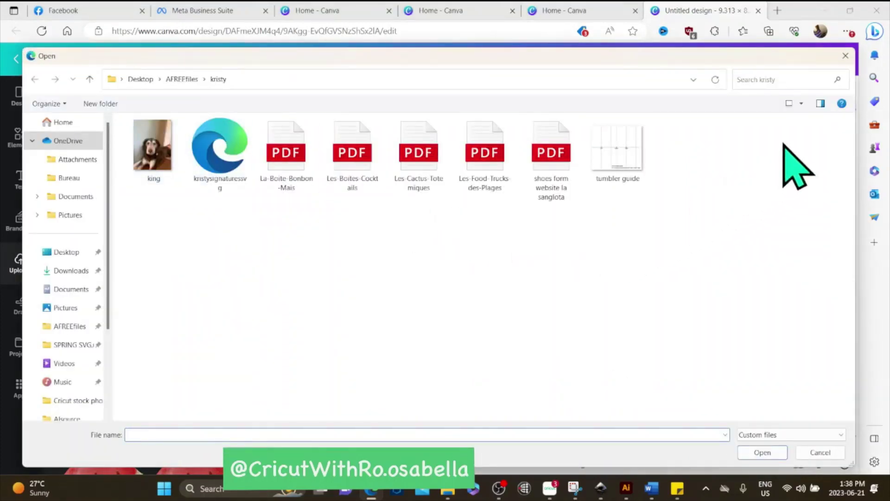
pyautogui.click(846, 55)
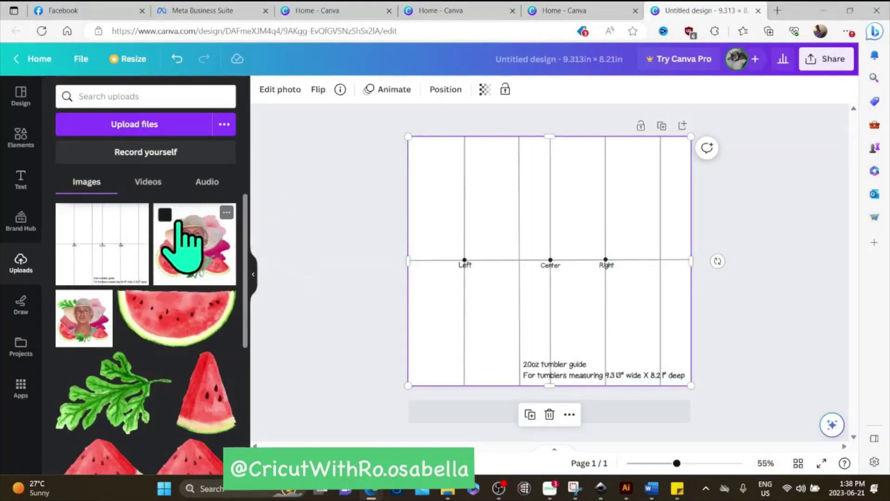
# Step: Add the woman-with-watermelons portrait, shrink it and place it over the guide's Left marker
pyautogui.click(190, 266)
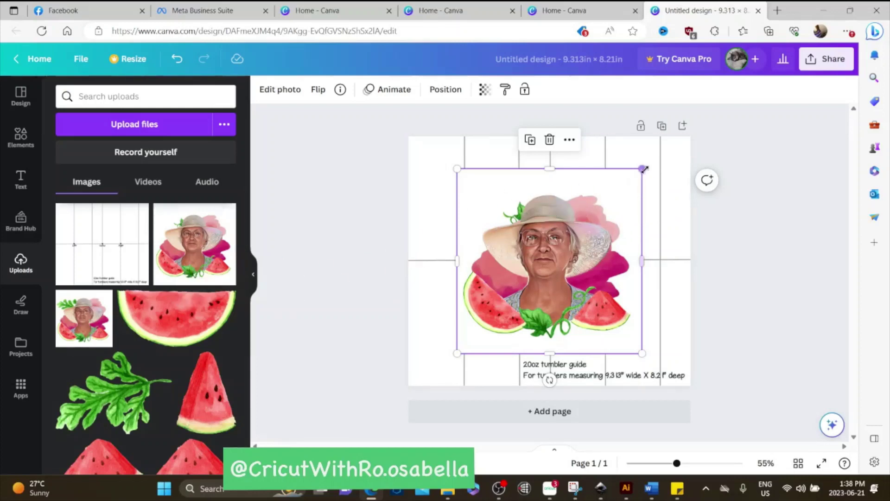
pyautogui.moveTo(644, 168); pyautogui.dragTo(560, 251)
pyautogui.moveTo(501, 286); pyautogui.dragTo(467, 259)
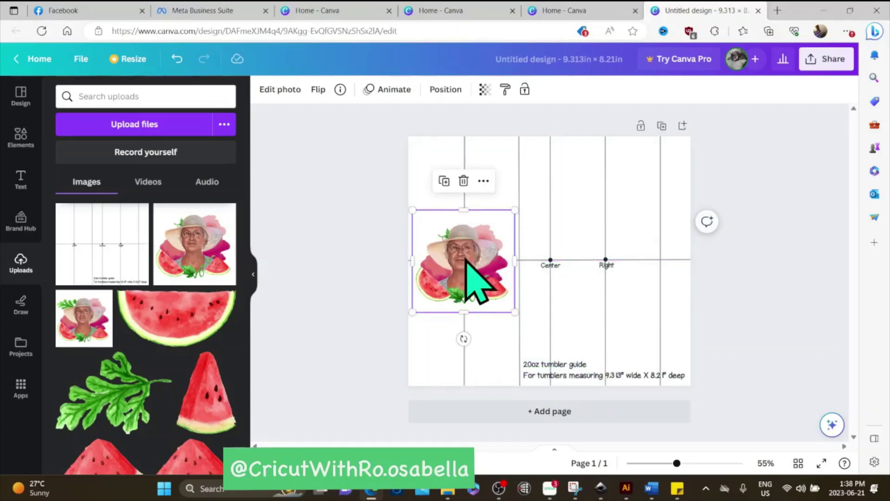
pyautogui.hotkey('shift', 'Right')
pyautogui.hotkey('shift', 'Down')
# Step: Duplicate the portrait and move the copy over the guide's Right marker
pyautogui.hotkey('ctrl', 'd')
pyautogui.moveTo(626, 273); pyautogui.dragTo(603, 253)
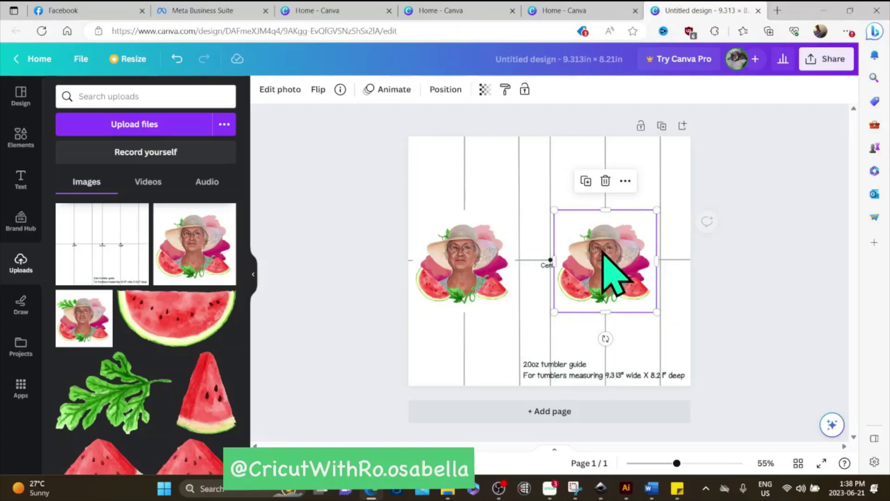
pyautogui.click(493, 347)
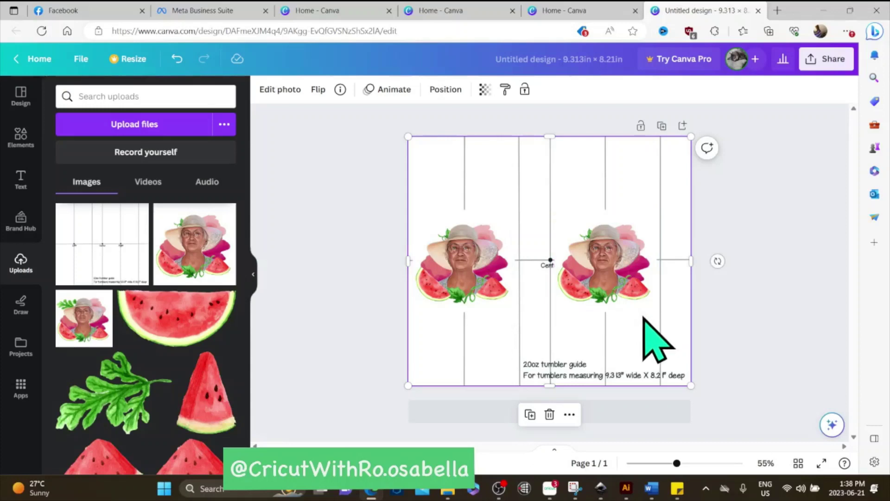
# Step: Delete the left portrait and enlarge the remaining one to about 5.5 in, centred on the Center line
pyautogui.click(474, 272)
pyautogui.press('Delete')
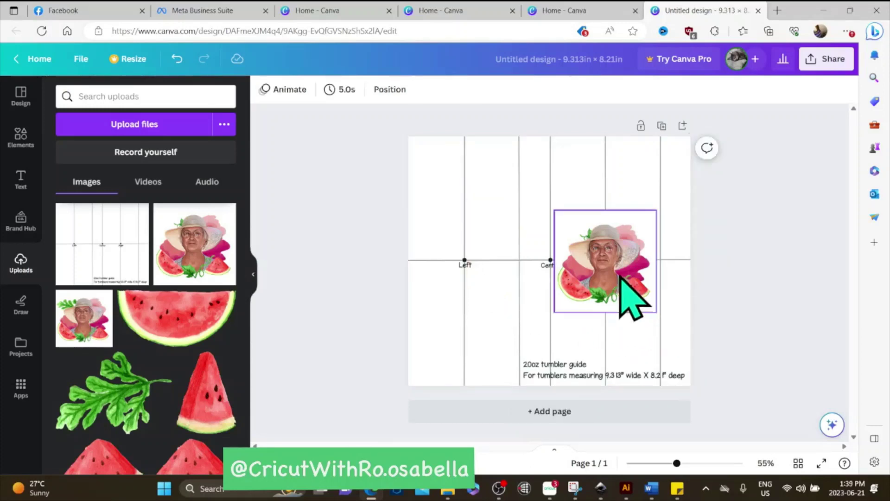
pyautogui.moveTo(619, 274); pyautogui.dragTo(539, 249)
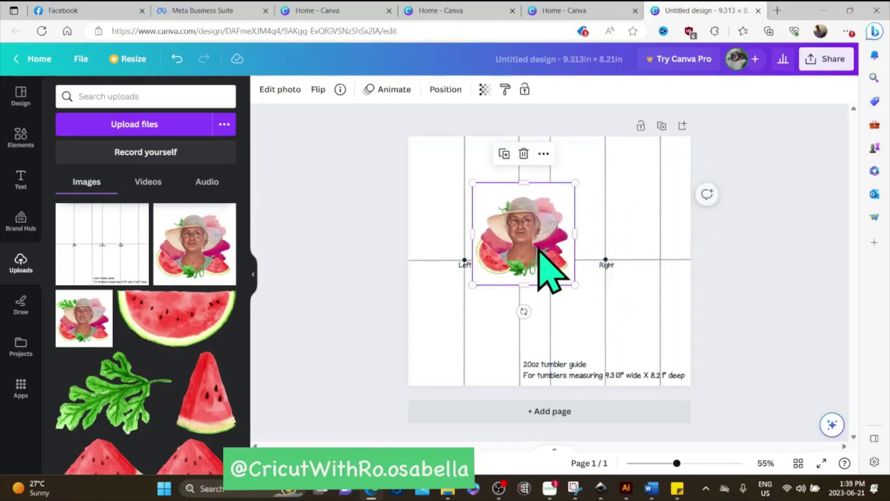
pyautogui.moveTo(575, 285); pyautogui.dragTo(558, 264)
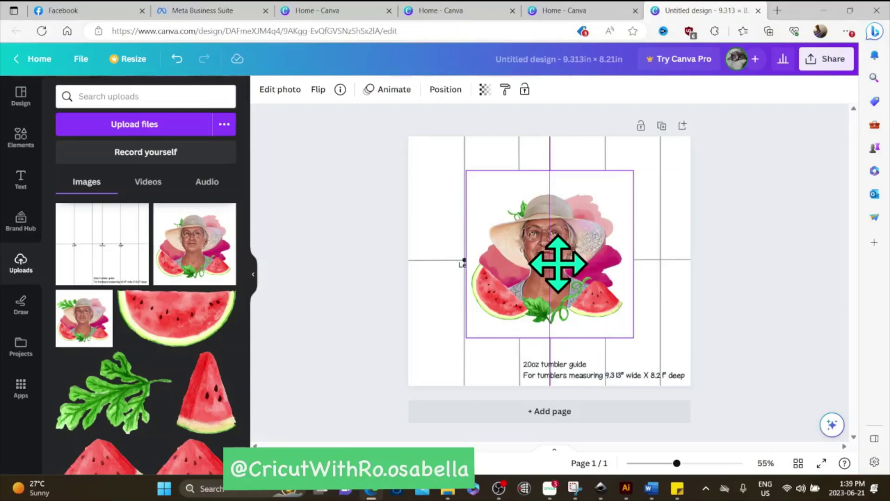
pyautogui.moveTo(558, 264); pyautogui.dragTo(558, 264)
pyautogui.click(766, 348)
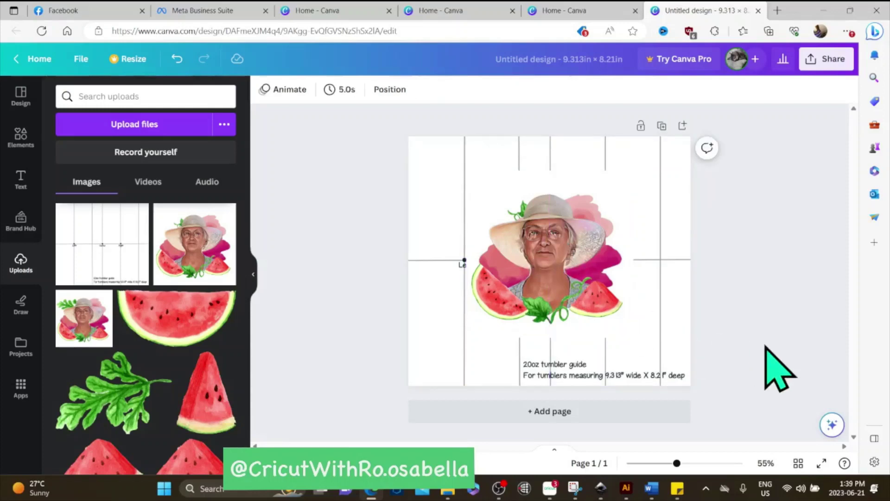
pyautogui.click(571, 259)
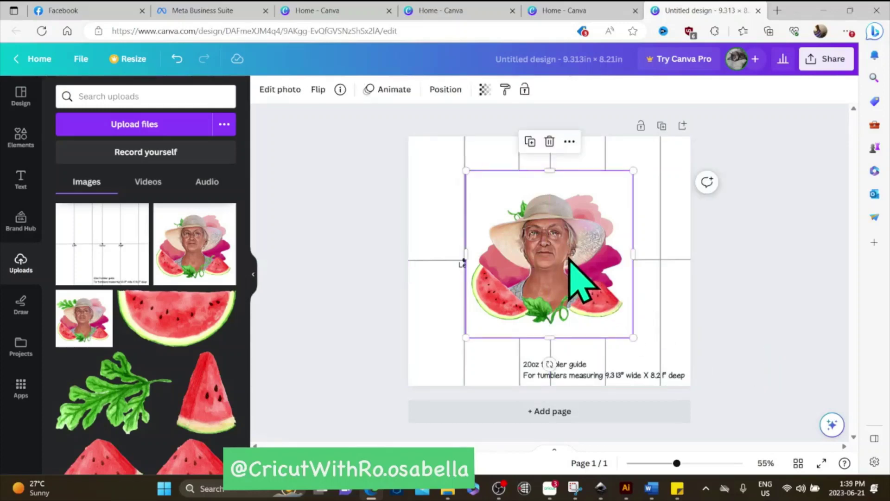
# Step: Add a watermelon slice, shrink and tilt it, and place it at the page's bottom-right corner
pyautogui.click(158, 339)
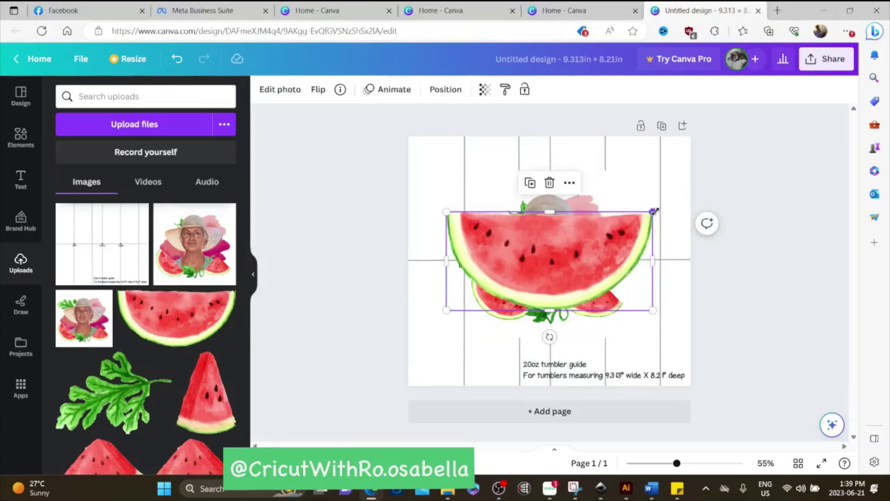
pyautogui.moveTo(654, 211); pyautogui.dragTo(547, 334)
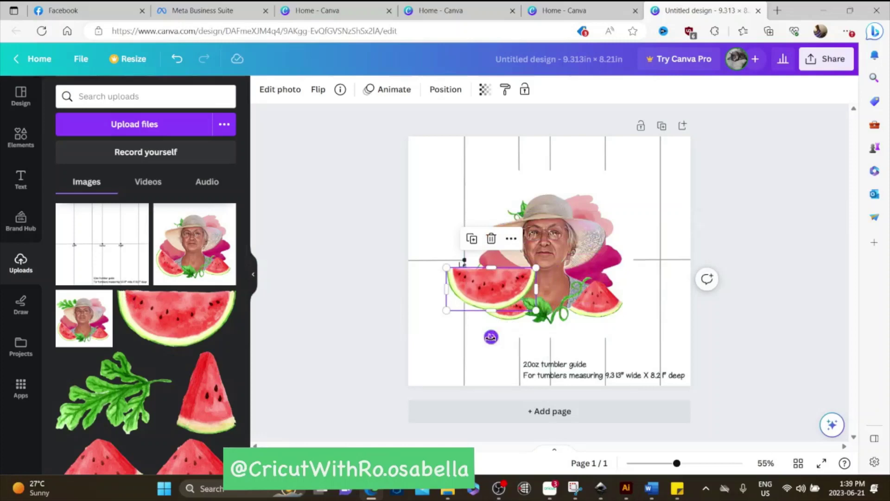
pyautogui.moveTo(491, 337); pyautogui.dragTo(630, 368)
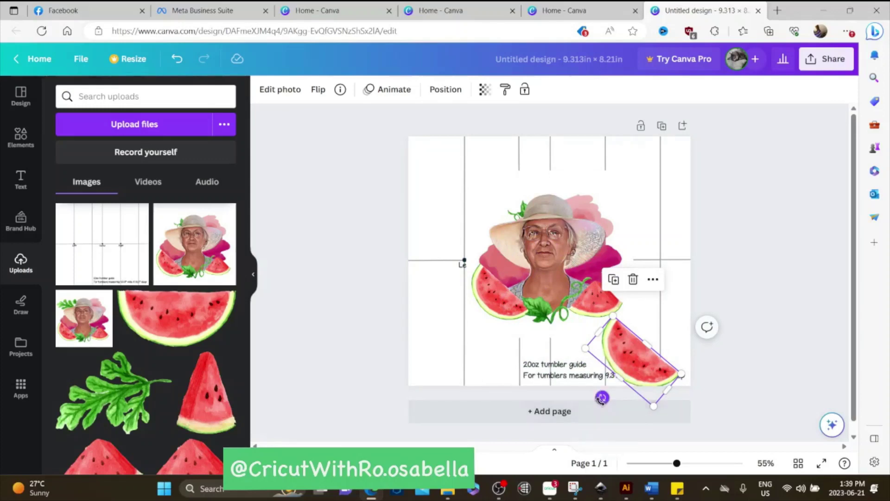
pyautogui.moveTo(601, 398); pyautogui.dragTo(668, 395)
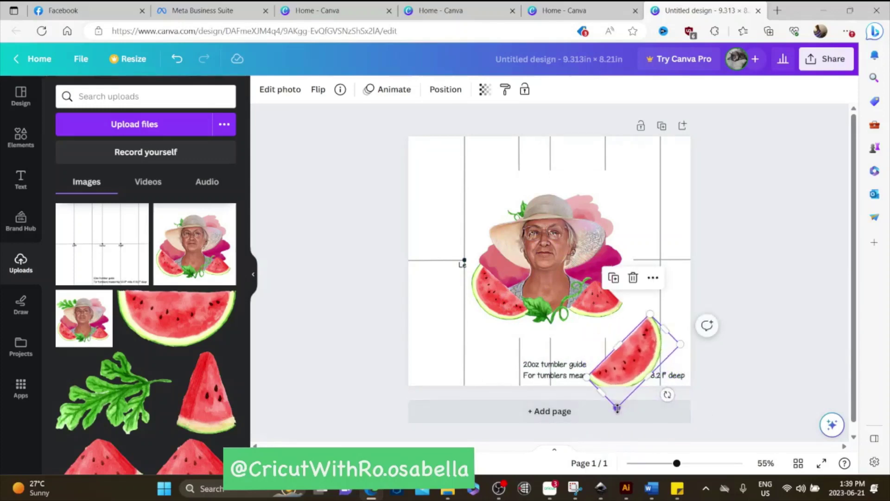
pyautogui.moveTo(617, 409); pyautogui.dragTo(621, 398)
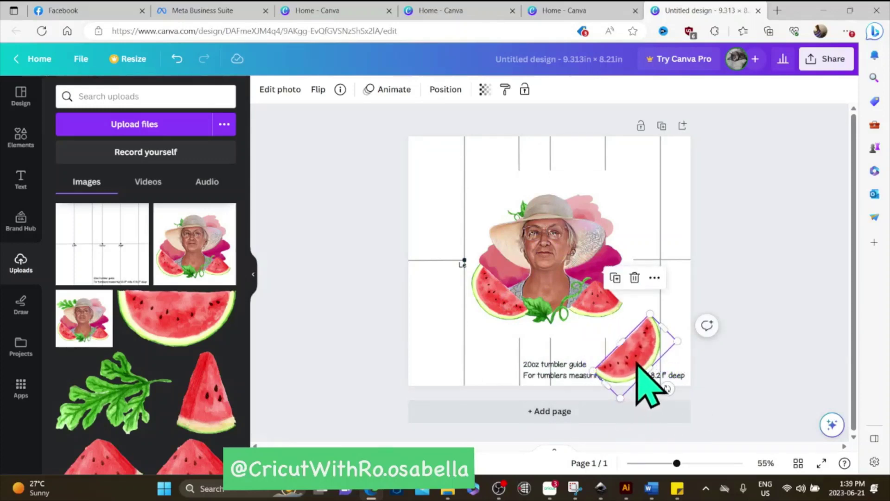
pyautogui.moveTo(639, 365); pyautogui.dragTo(648, 370)
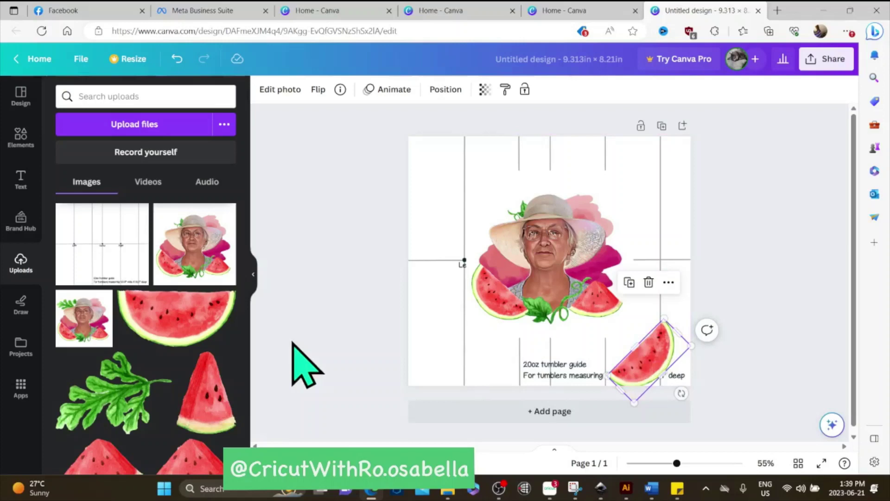
# Step: Add the triangle slice, flip it vertically, tilt it to -18°, shrink it and move it top-left
pyautogui.click(201, 420)
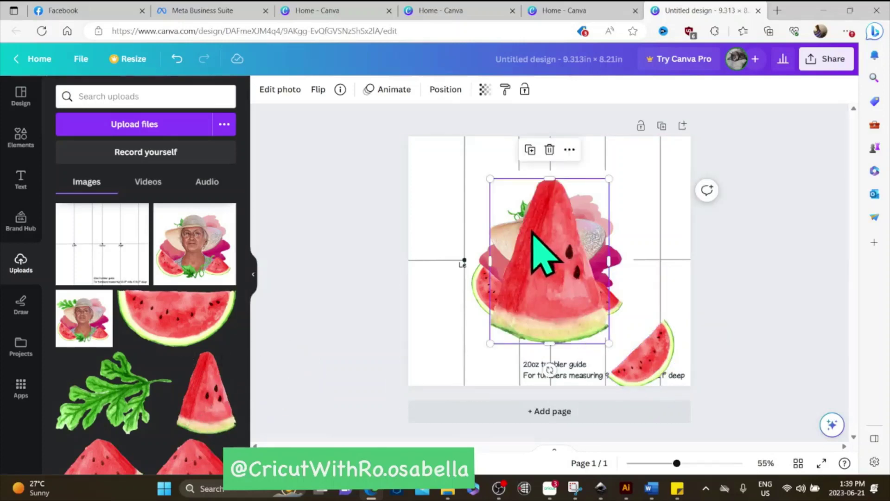
pyautogui.click(318, 90)
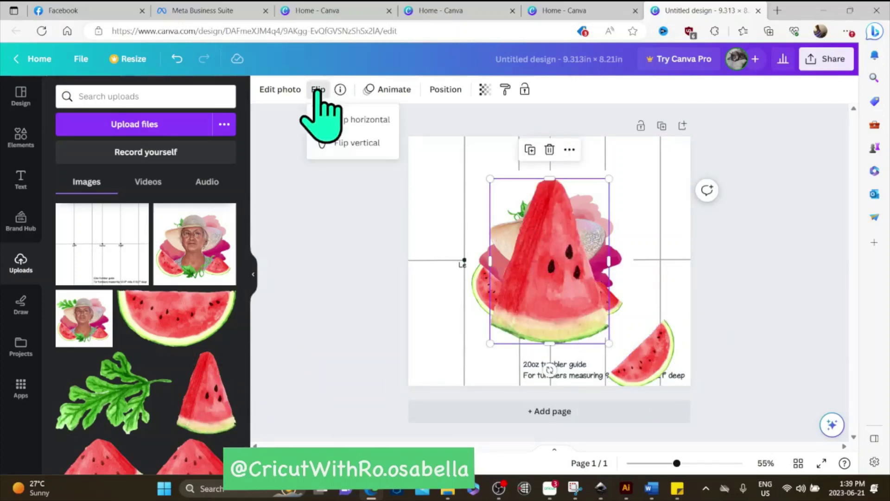
pyautogui.click(371, 144)
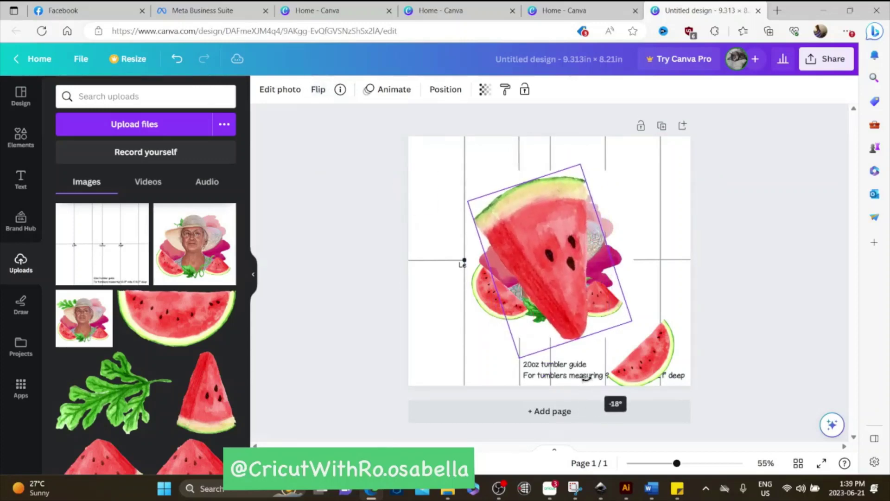
pyautogui.moveTo(587, 378); pyautogui.dragTo(587, 378)
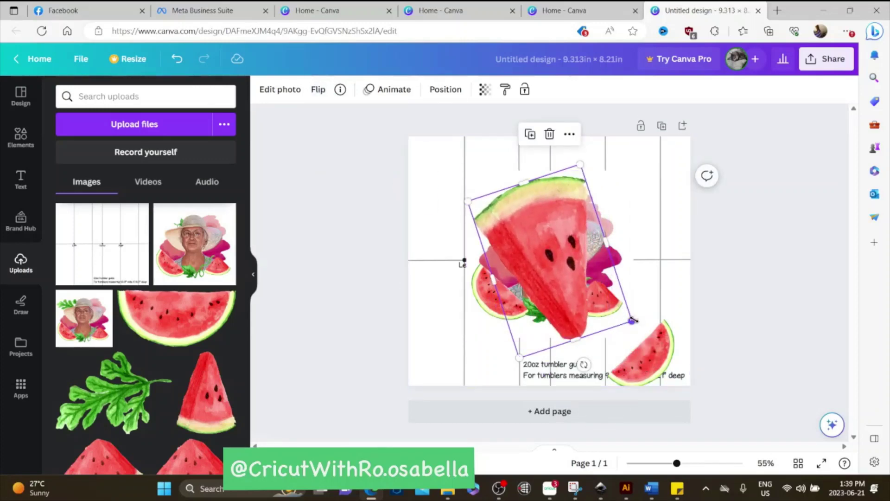
pyautogui.moveTo(633, 320); pyautogui.dragTo(521, 272)
pyautogui.moveTo(513, 238); pyautogui.dragTo(459, 163)
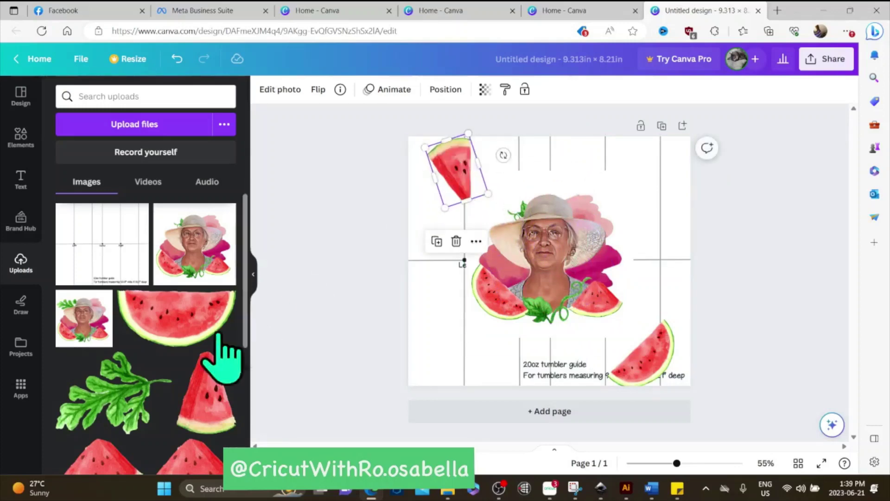
# Step: Add a large watermelon slice, shrink and tilt it at bottom-left, and drag a tilted slice top-right
pyautogui.click(193, 463)
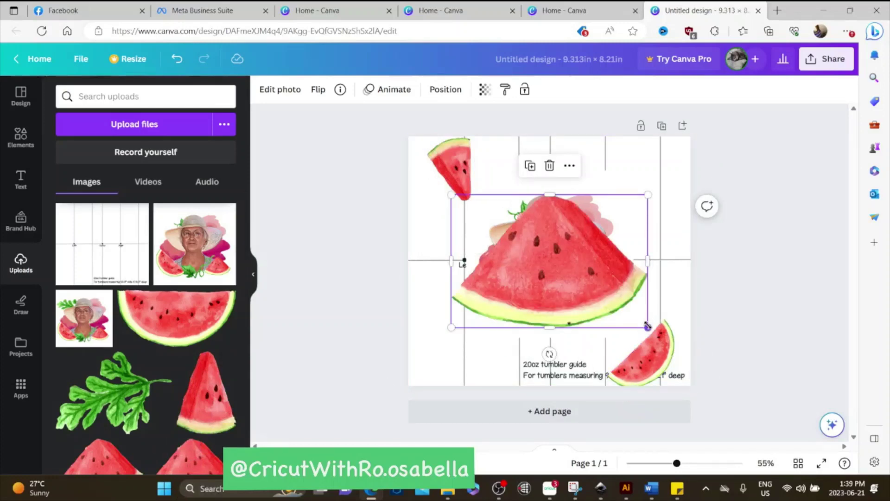
pyautogui.moveTo(648, 327); pyautogui.dragTo(452, 345)
pyautogui.moveTo(452, 394); pyautogui.dragTo(443, 402)
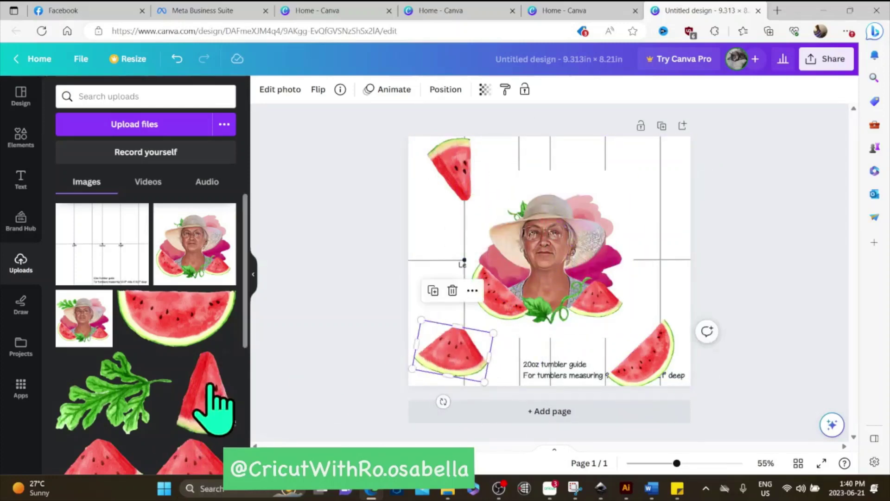
pyautogui.moveTo(314, 113); pyautogui.dragTo(625, 187)
# Step: Deselect the slices and bring up the design's layers list from Position
pyautogui.click(807, 254)
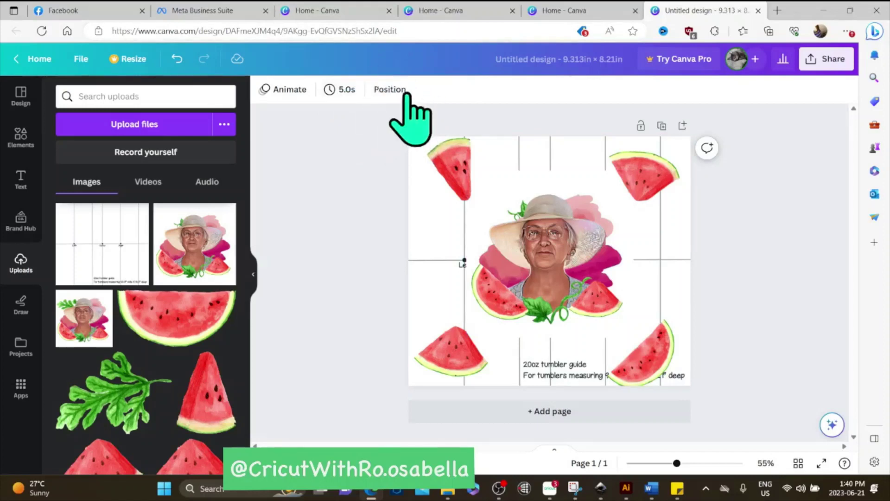
pyautogui.click(390, 89)
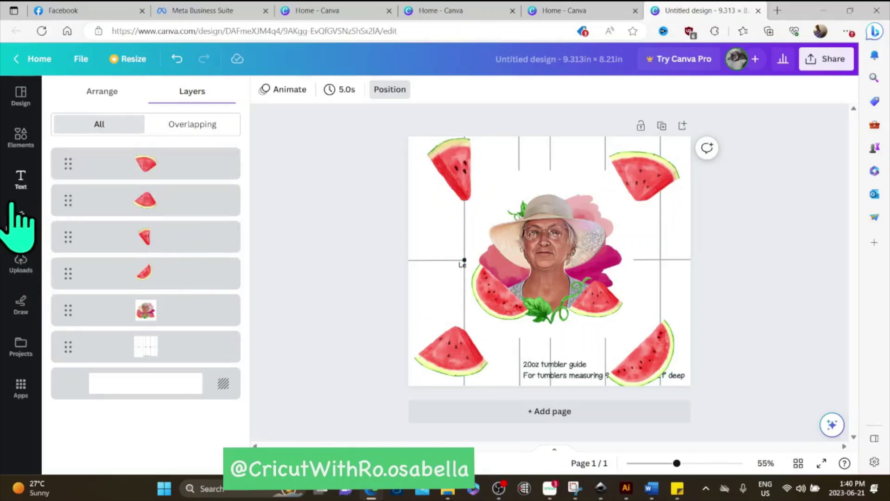
# Step: Add another slice tilted about 35° at the bottom-right, and resize the half slice, tilting it about 30°
pyautogui.click(27, 269)
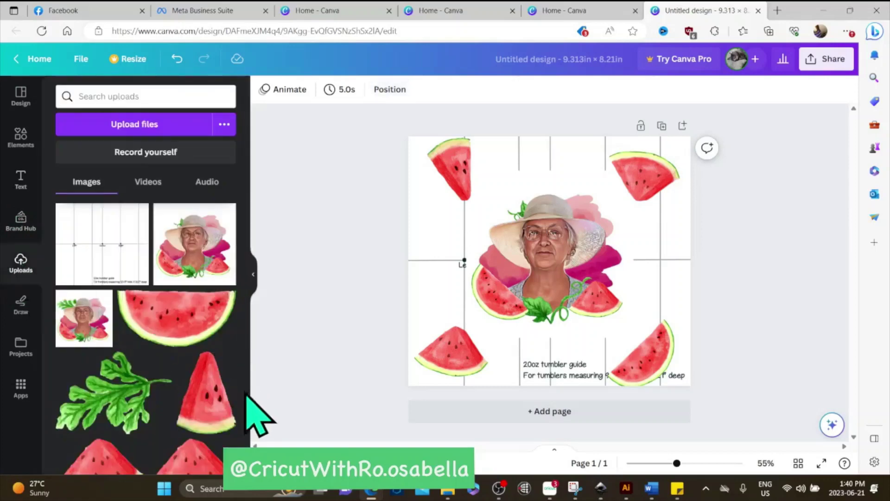
pyautogui.click(232, 420)
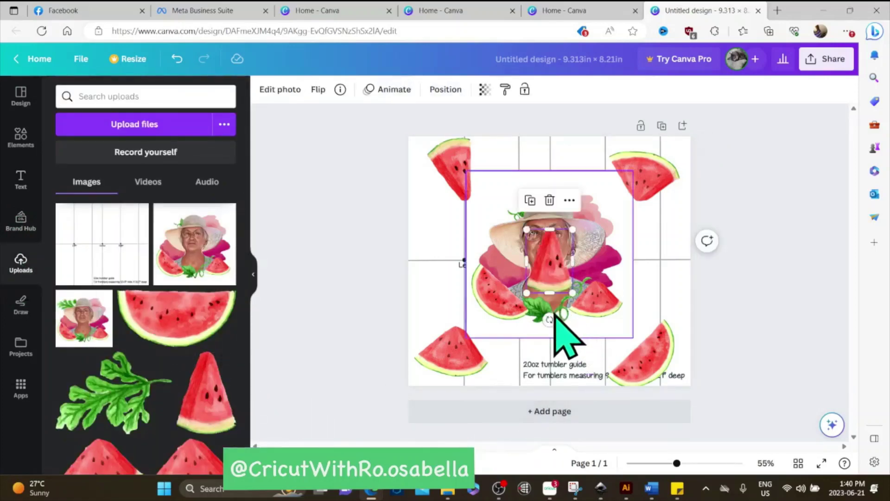
pyautogui.moveTo(550, 319); pyautogui.dragTo(596, 317)
pyautogui.moveTo(588, 276); pyautogui.dragTo(664, 260)
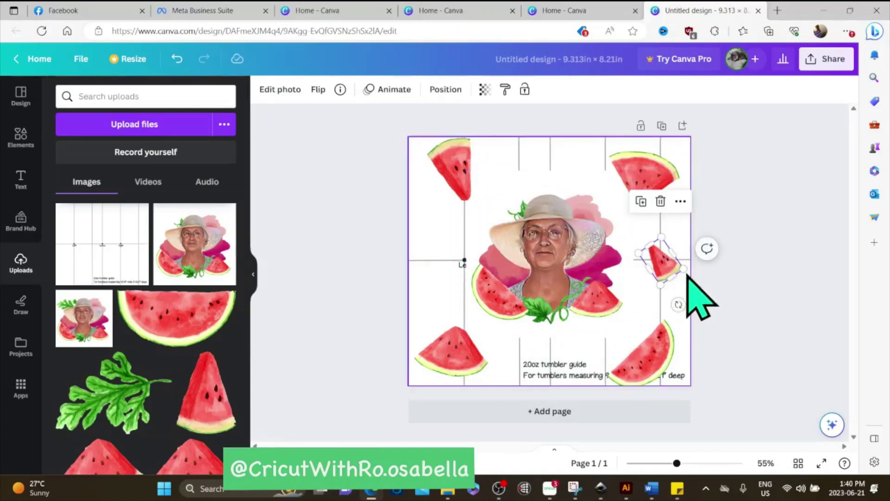
pyautogui.moveTo(673, 324); pyautogui.dragTo(639, 360)
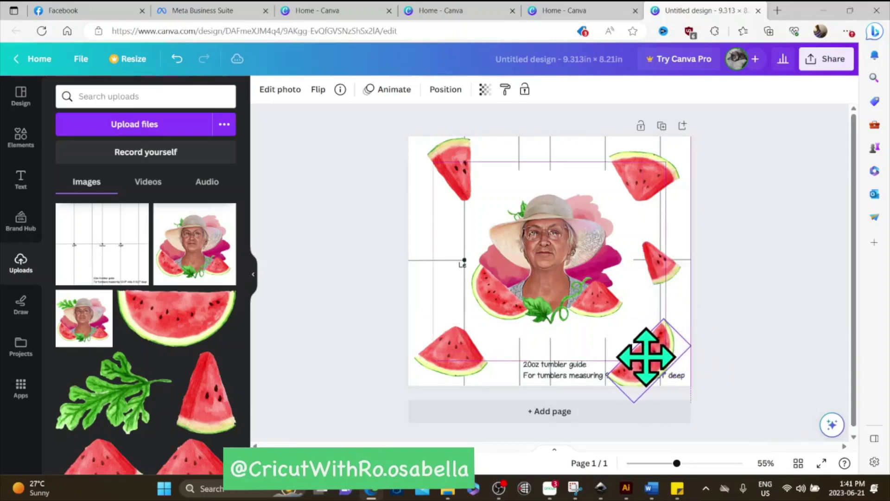
pyautogui.click(450, 169)
pyautogui.moveTo(177, 317); pyautogui.dragTo(487, 308)
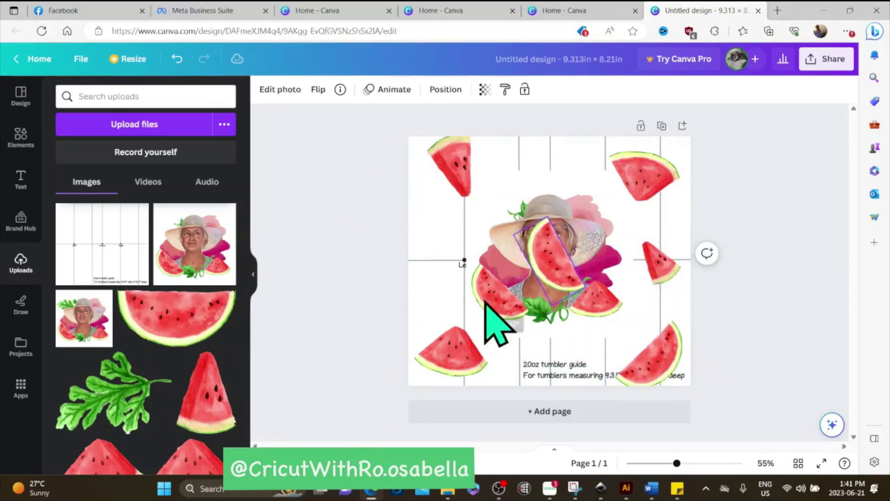
pyautogui.click(318, 89)
pyautogui.moveTo(593, 320); pyautogui.dragTo(570, 162)
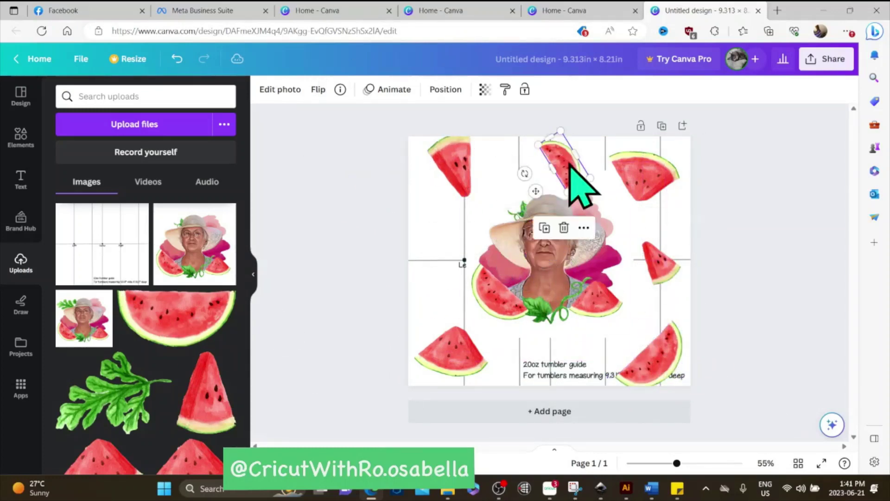
# Step: Add a tilted triangle slice at the page's left edge and fade it to transparency 52
pyautogui.click(208, 412)
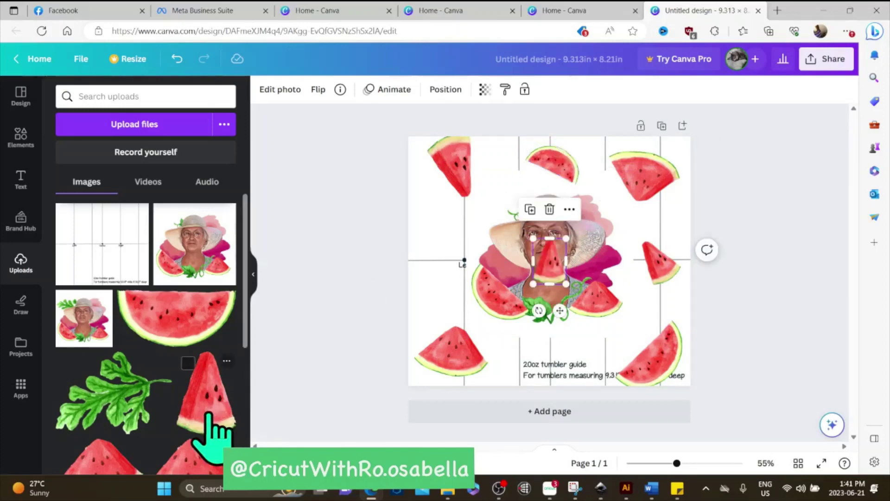
pyautogui.click(318, 89)
pyautogui.moveTo(539, 310); pyautogui.dragTo(541, 325)
pyautogui.moveTo(550, 260); pyautogui.dragTo(441, 249)
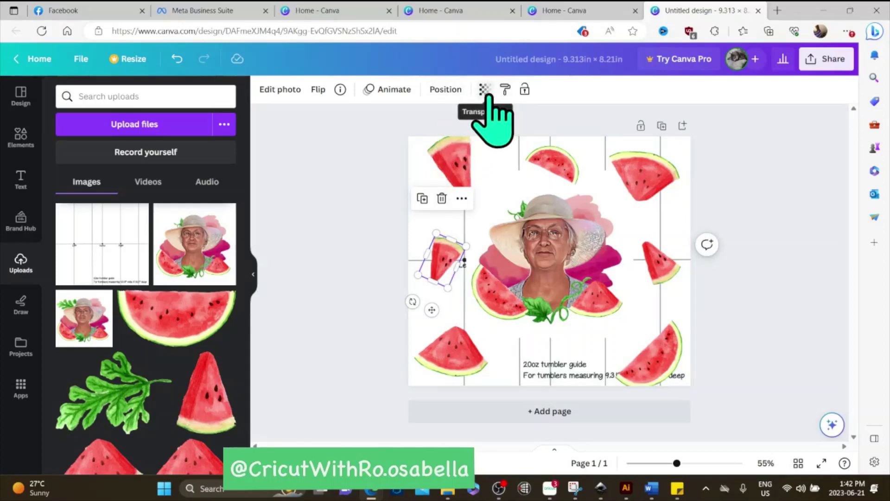
pyautogui.click(487, 91)
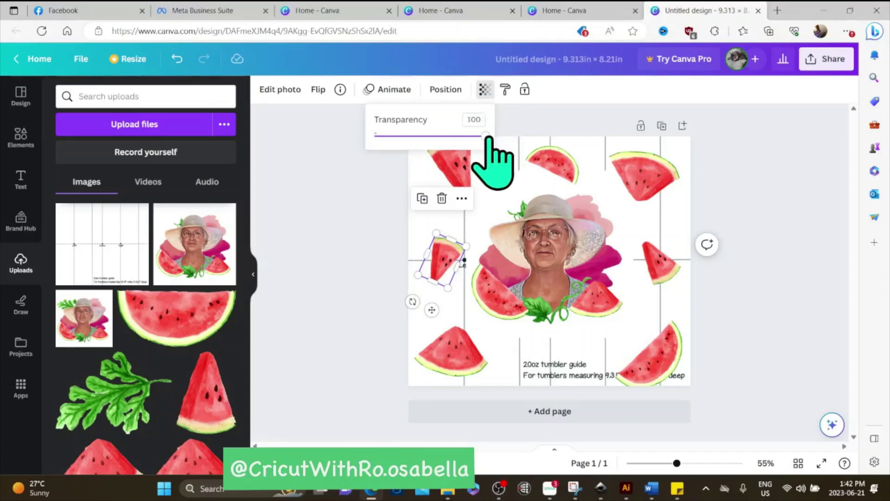
pyautogui.moveTo(486, 136); pyautogui.dragTo(439, 135)
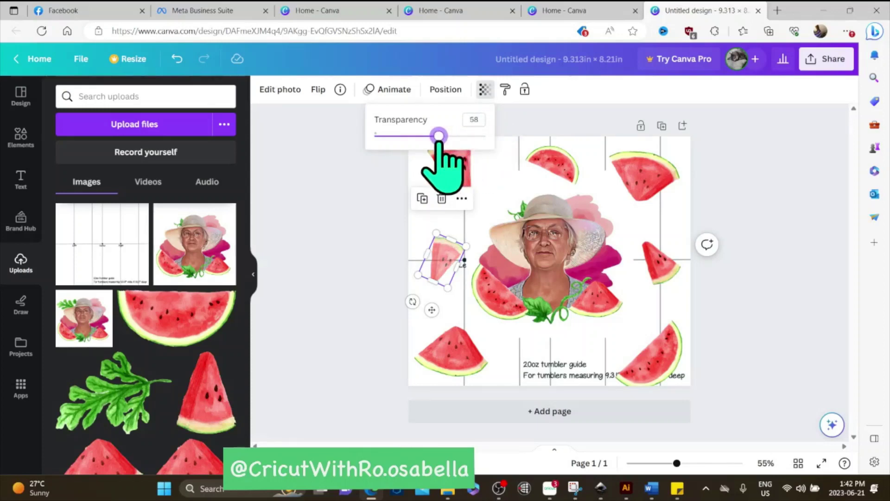
pyautogui.moveTo(439, 135); pyautogui.dragTo(432, 135)
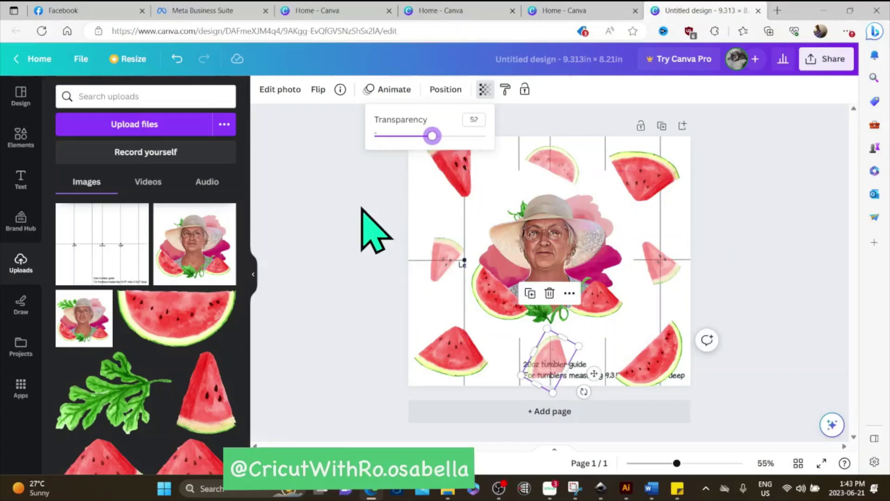
# Step: Delete the tumbler guide template layer from the Layers list, leaving a plain white page
pyautogui.click(446, 89)
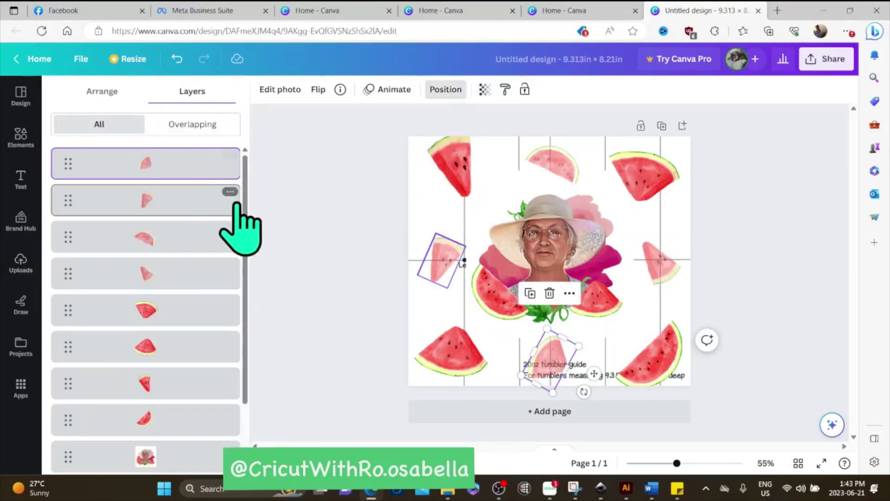
pyautogui.scroll(-2, 235, 285)
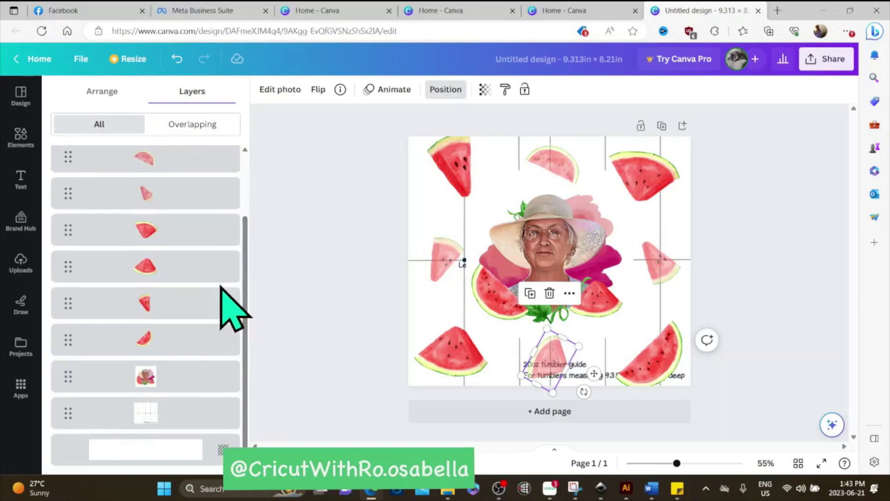
pyautogui.click(215, 413)
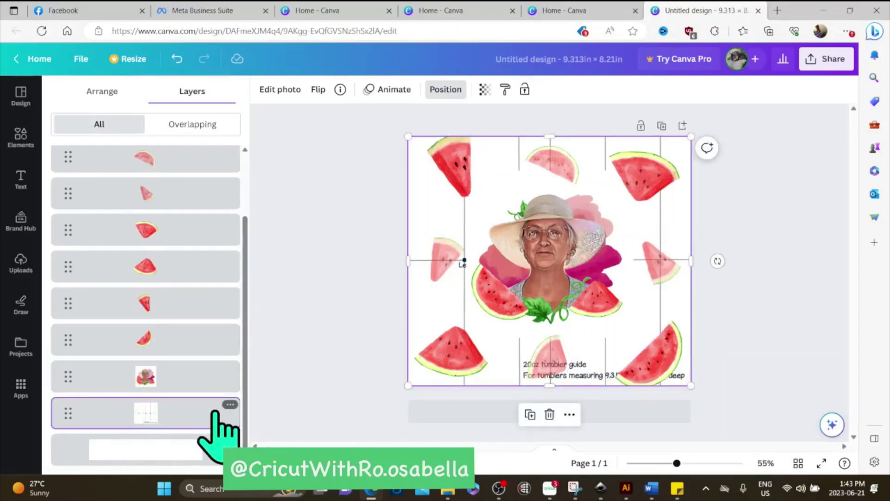
pyautogui.click(231, 405)
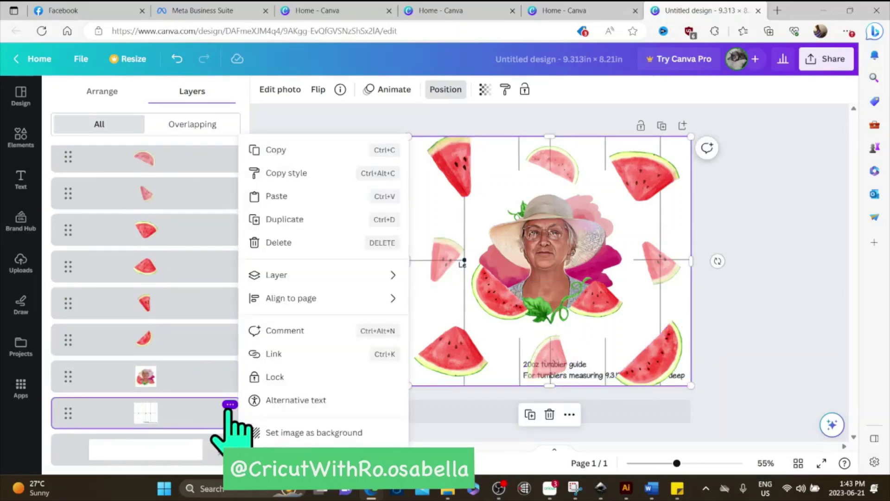
pyautogui.click(321, 244)
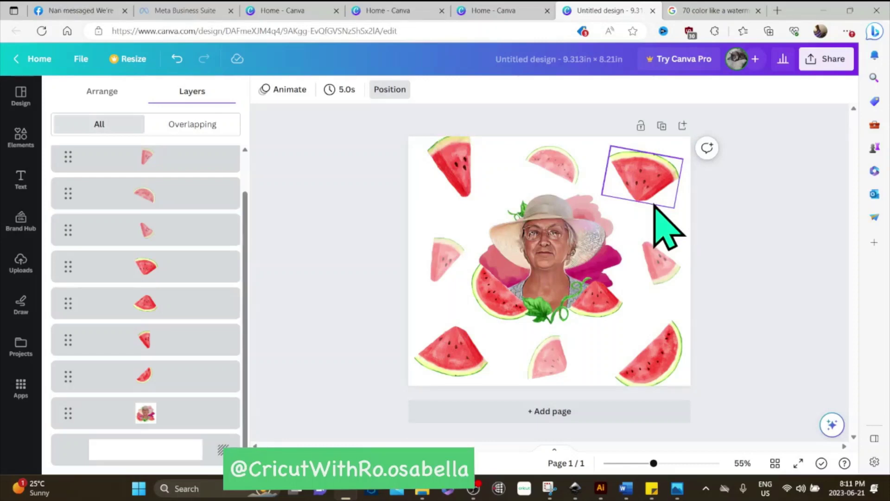
# Step: Flip the centre watermelon portrait horizontally so the woman faces the opposite way
pyautogui.click(563, 229)
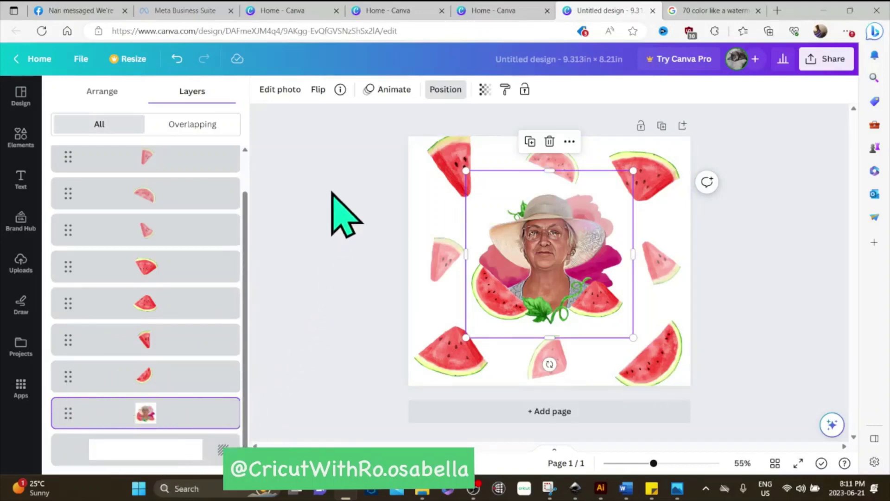
pyautogui.click(318, 90)
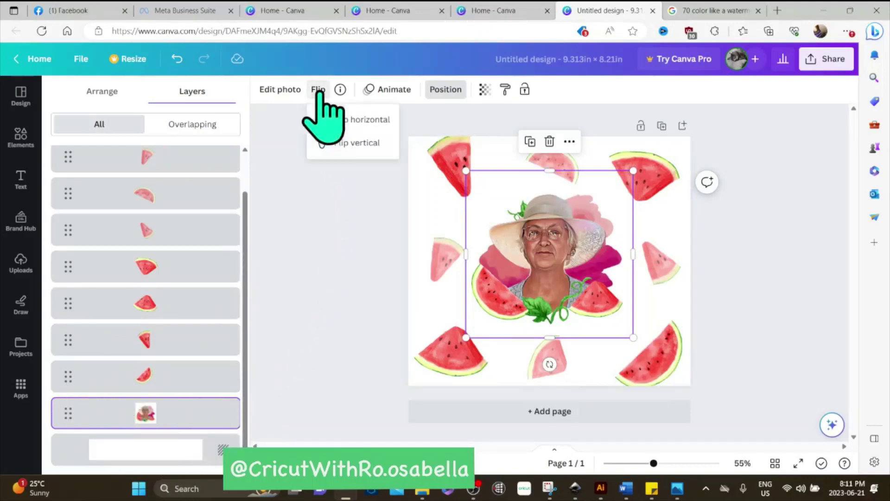
pyautogui.click(371, 121)
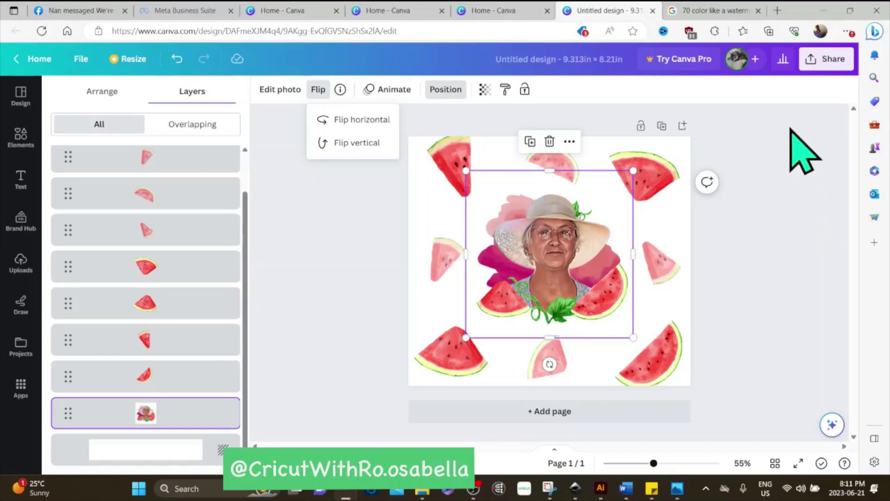
# Step: Download the watermelon-and-portrait wrap as a PDF Print file and open it in a new tab
pyautogui.click(833, 58)
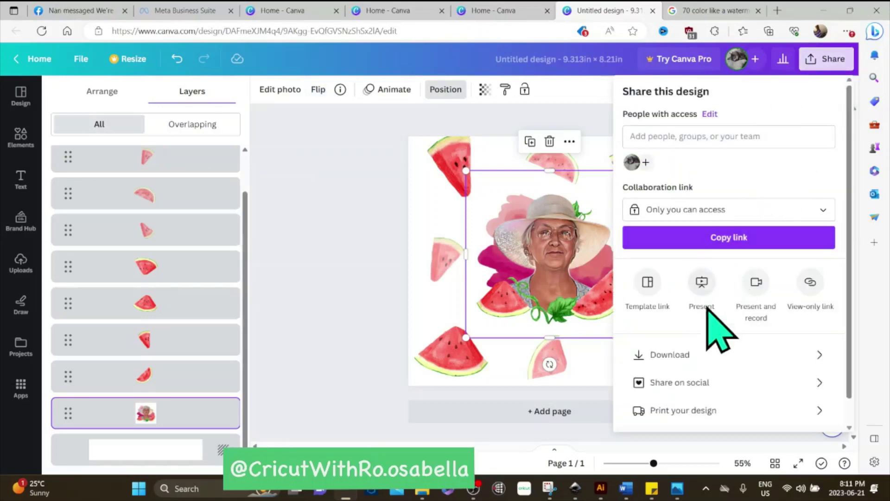
pyautogui.click(713, 355)
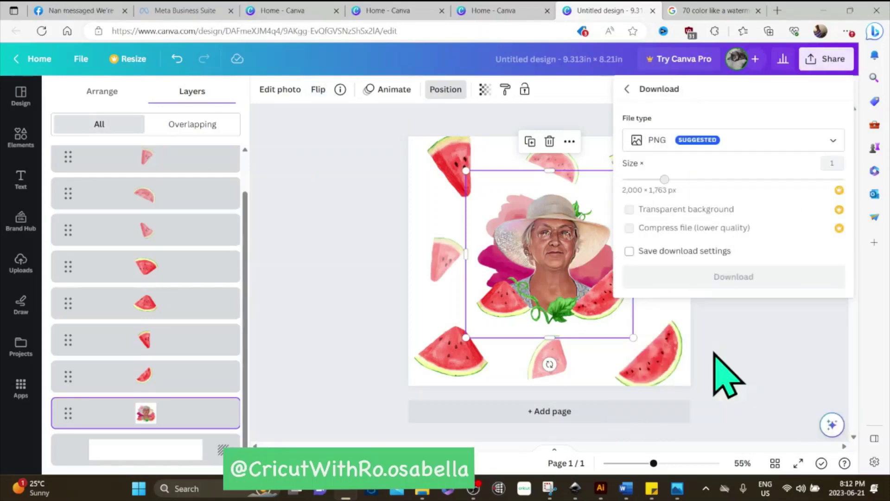
pyautogui.click(816, 142)
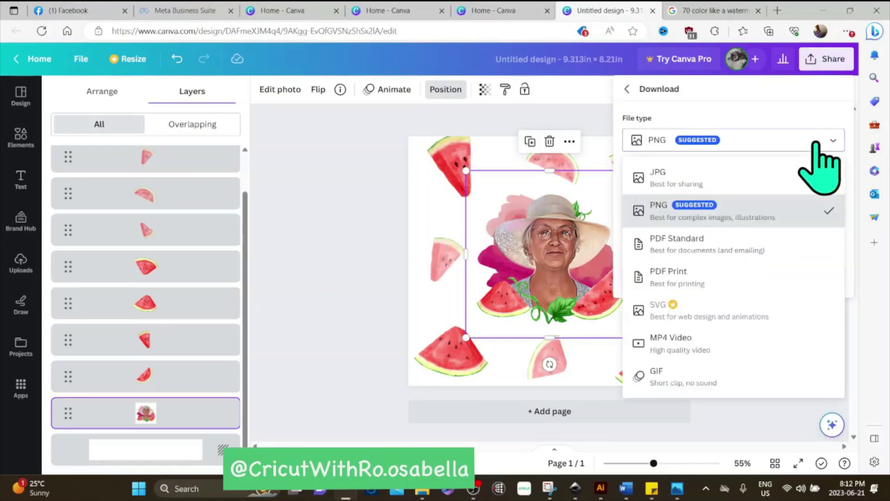
pyautogui.click(771, 271)
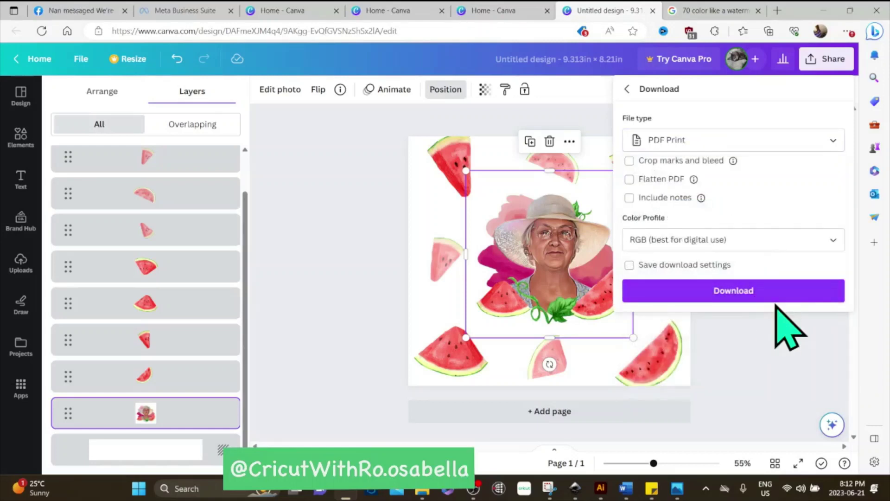
pyautogui.click(771, 294)
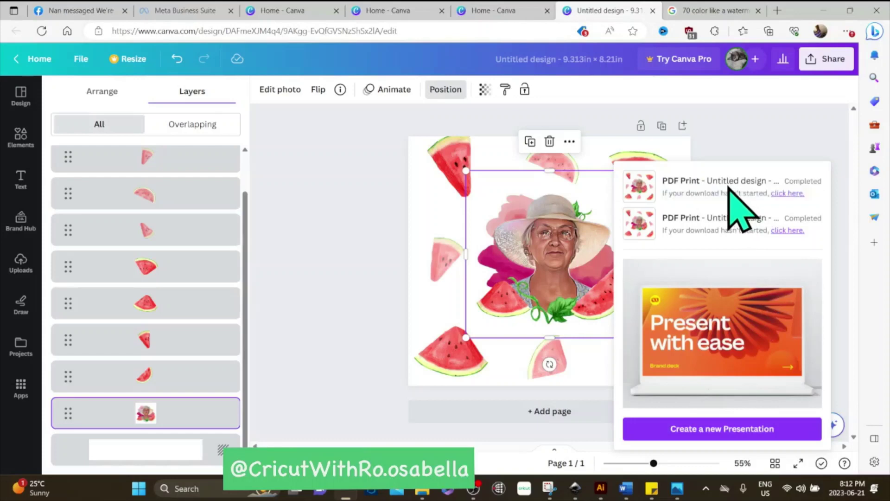
pyautogui.click(624, 76)
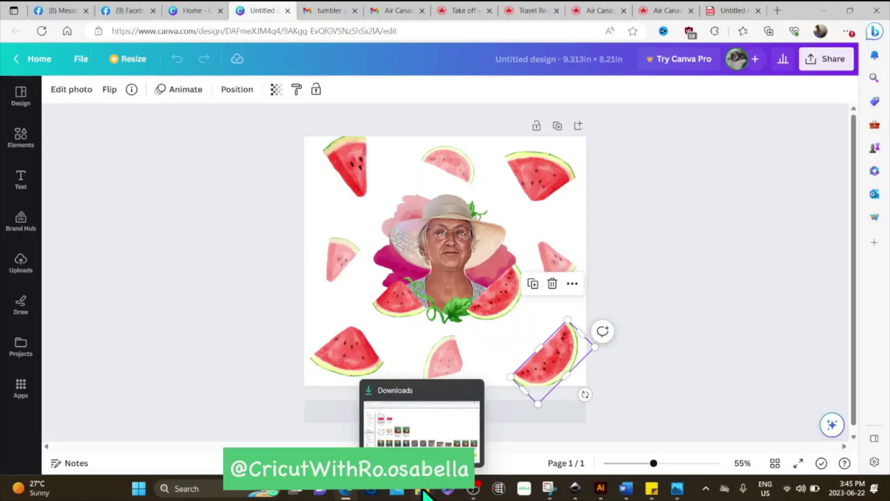
# Step: Open the downloaded watermelon PDF for printing in landscape and colour, and scroll to the Print panel's bottom links
pyautogui.click(423, 492)
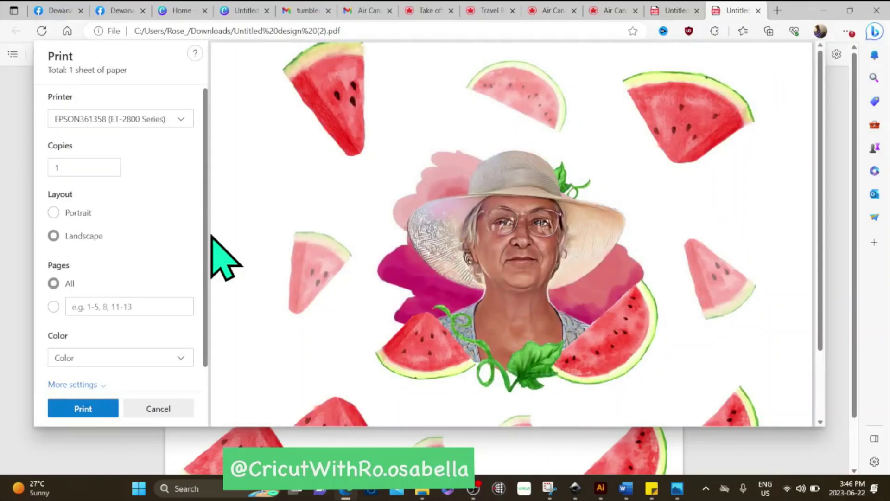
pyautogui.scroll(-2, 208, 248)
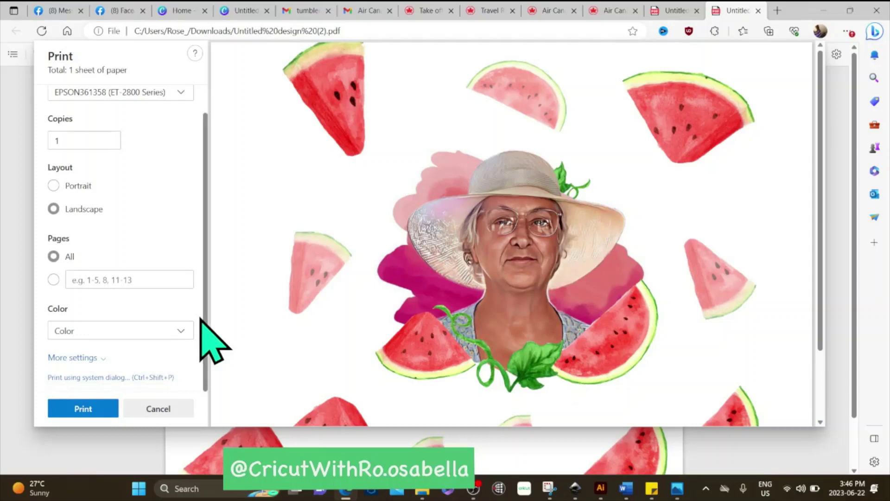
# Step: Switch to the Windows system print dialog, keep Color mode, and open the EPSON ET-2800 printing preferences
pyautogui.click(99, 377)
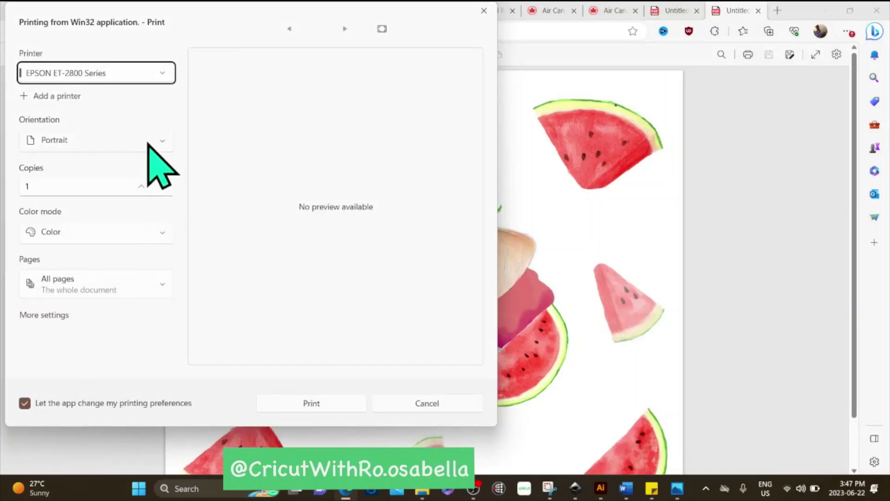
pyautogui.click(139, 234)
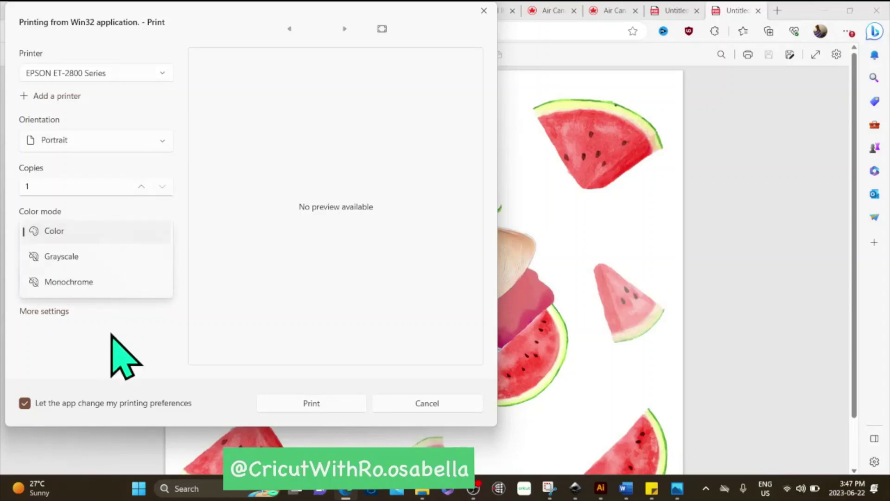
pyautogui.click(119, 357)
pyautogui.click(46, 314)
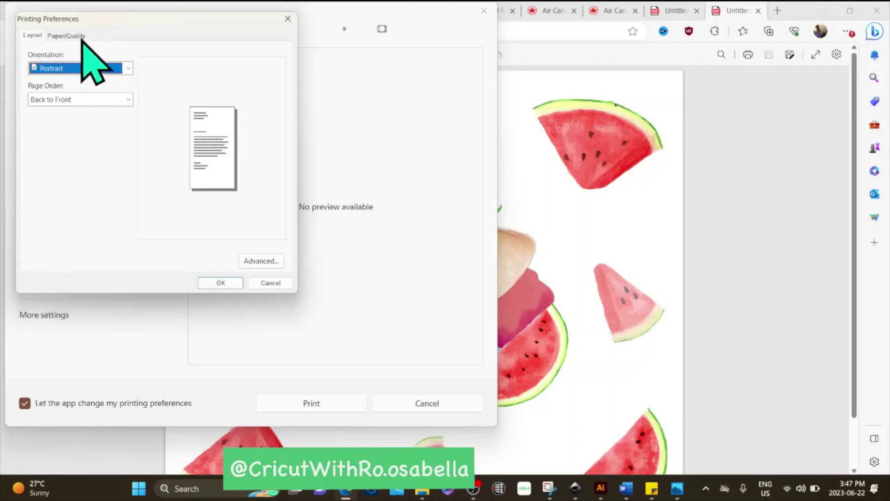
# Step: On Paper/Quality, keep paper source on Automatically Select and set the media to Photo paper
pyautogui.click(67, 35)
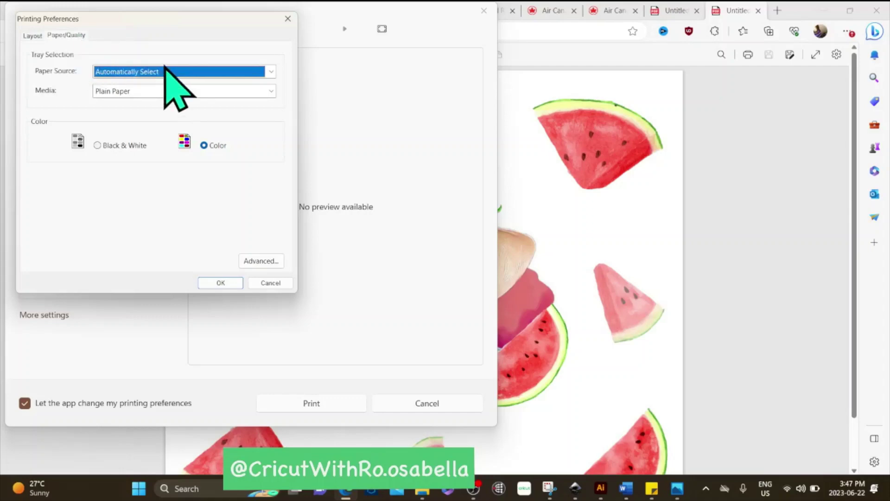
pyautogui.click(194, 72)
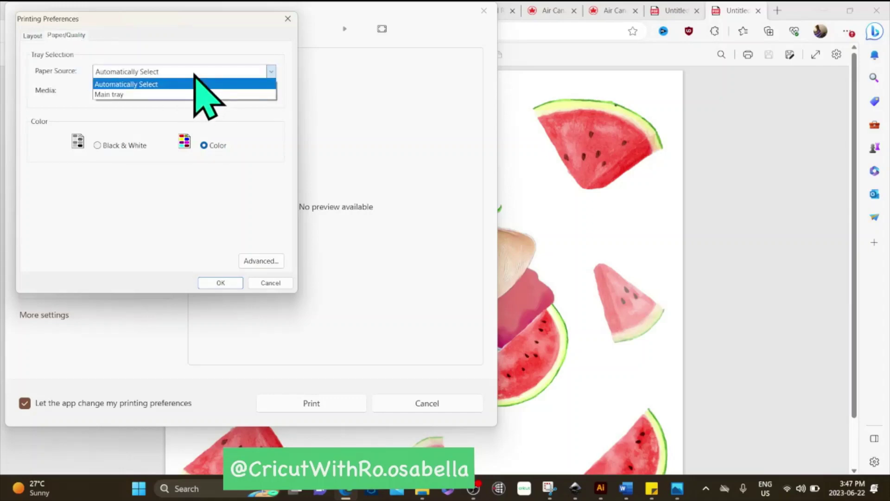
pyautogui.click(198, 84)
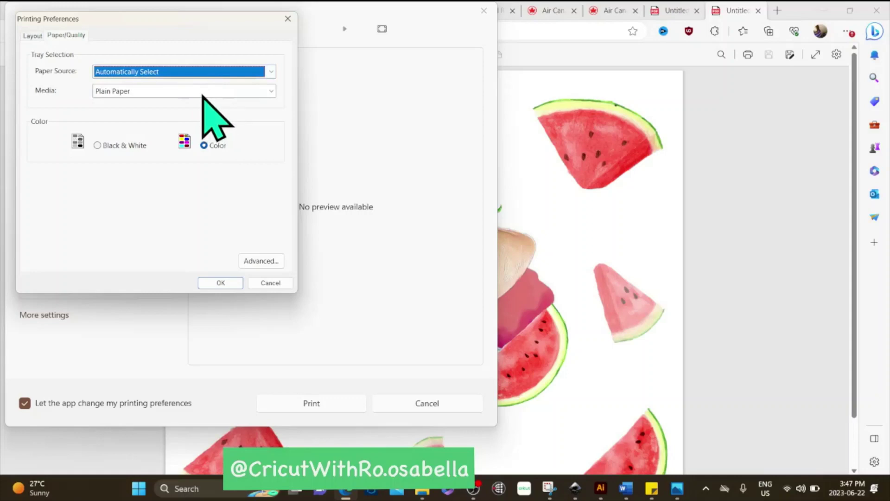
pyautogui.click(202, 93)
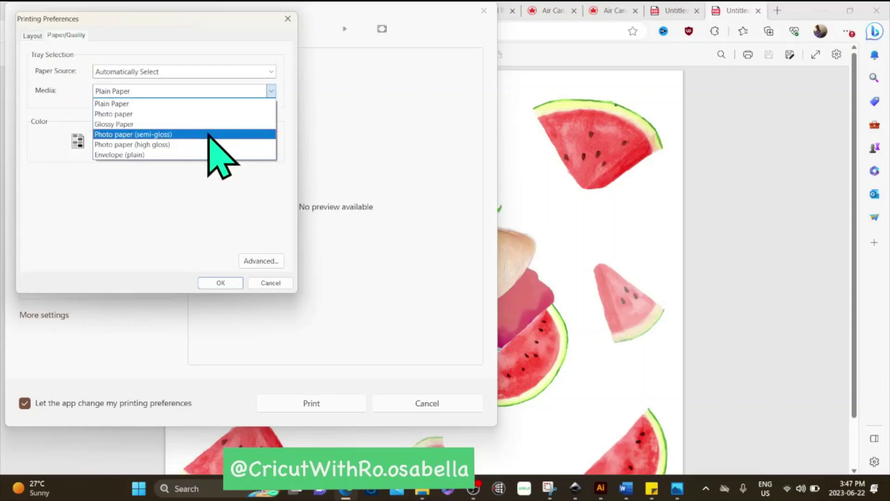
pyautogui.click(207, 115)
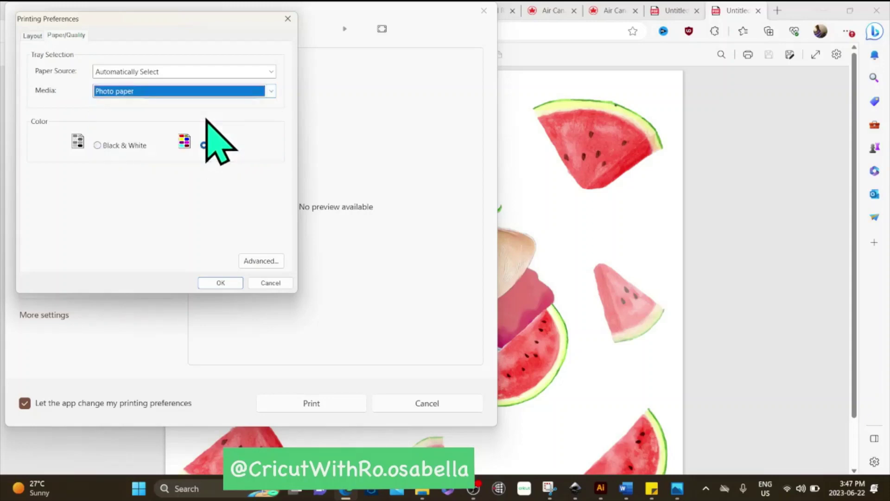
# Step: In Advanced Options, set Output quality to High quality
pyautogui.click(261, 261)
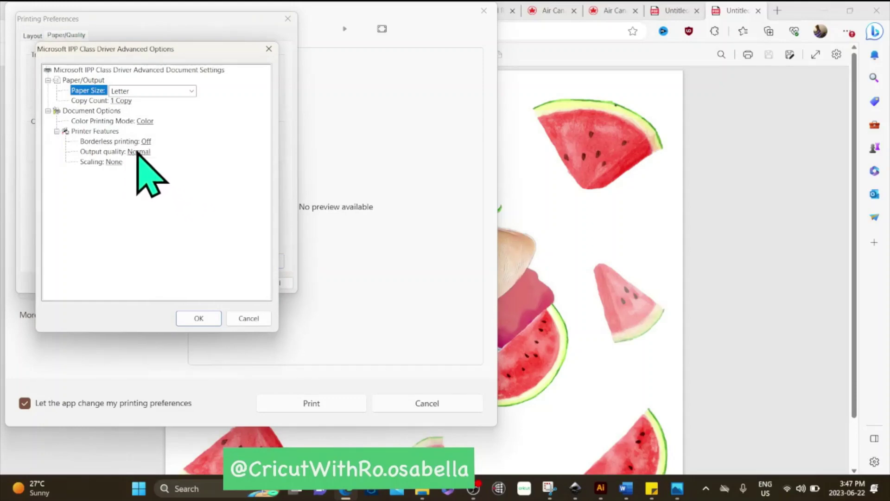
pyautogui.click(140, 153)
pyautogui.click(156, 153)
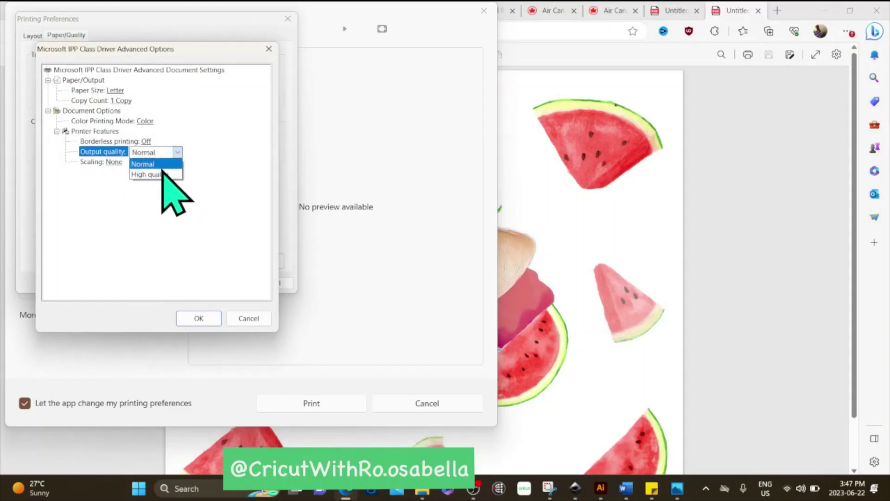
pyautogui.click(162, 175)
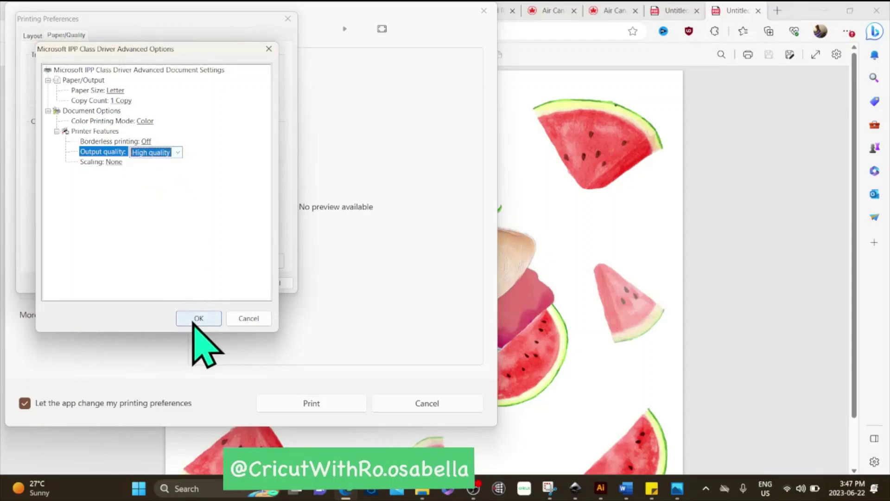
# Step: Confirm Advanced Options and Printing Preferences to return to the EPSON ET-2800 print dialog
pyautogui.click(196, 318)
pyautogui.click(221, 283)
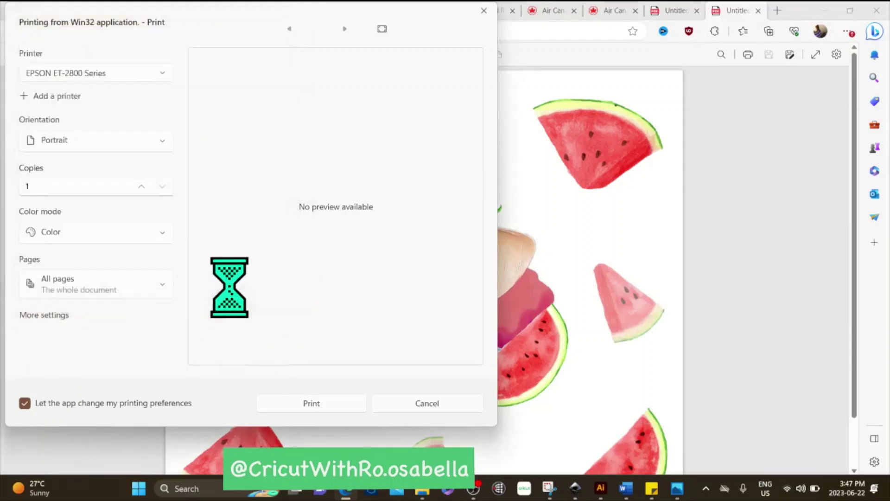